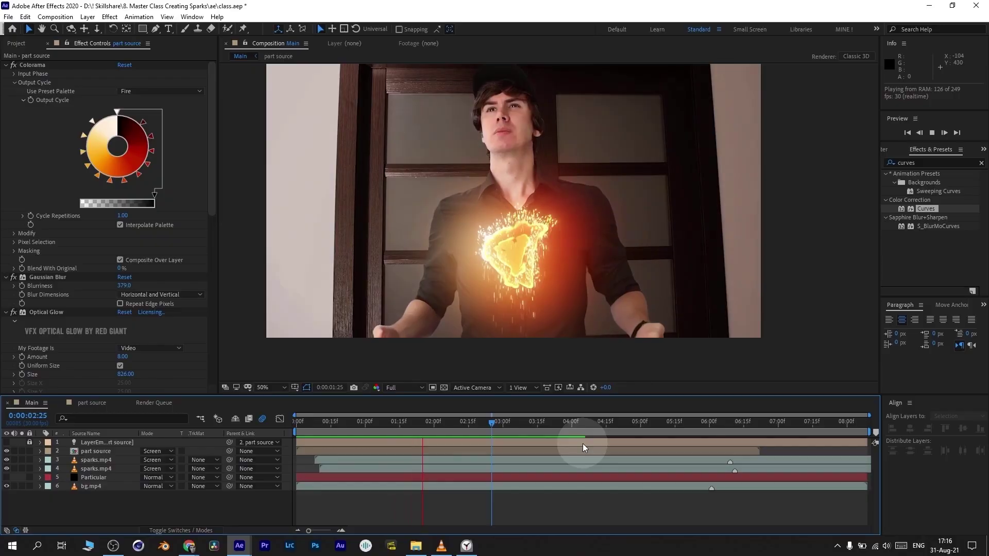
- Stop the fiery burn preview and park the playhead at 0:00:03:17
{"action": "left_click", "coordinate": [585, 430]}
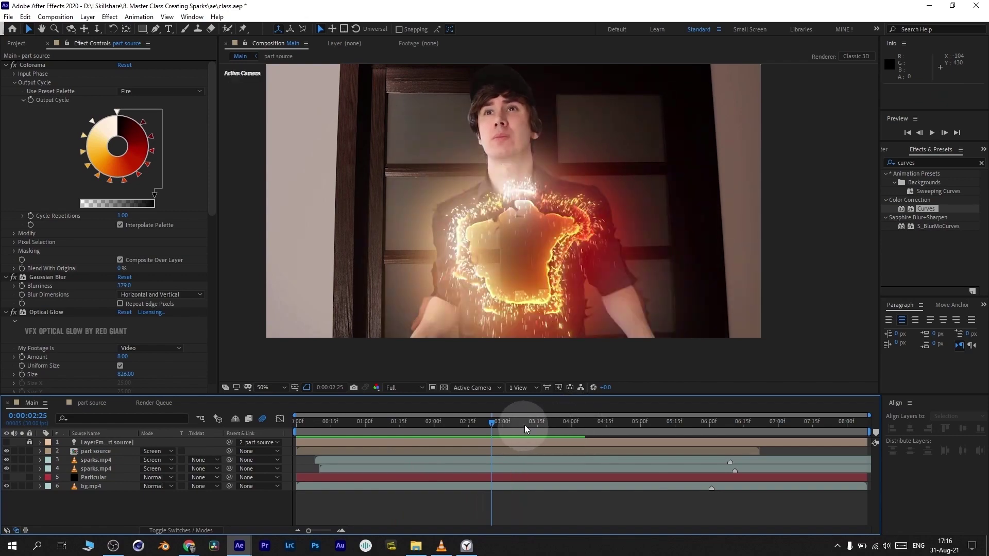
{"action": "left_click_drag", "start_coordinate": [524, 425], "coordinate": [541, 428]}
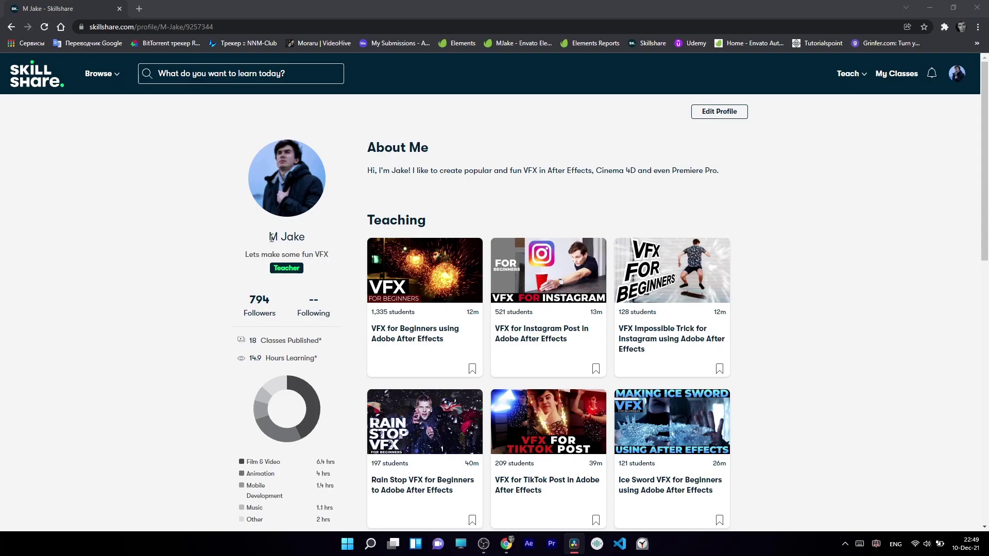
- On the teacher's Skillshare profile, use See More to find and open the Creating Sparks using Trapcode Particular class
{"action": "left_click_drag", "start_coordinate": [272, 238], "coordinate": [283, 239]}
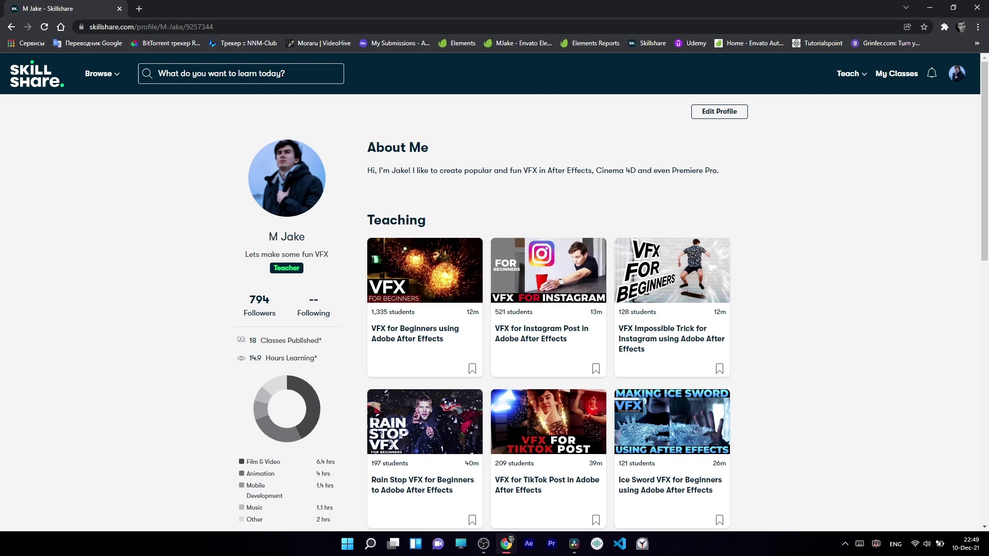
{"action": "scroll", "coordinate": [757, 232], "scroll_direction": "down", "scroll_amount": 4}
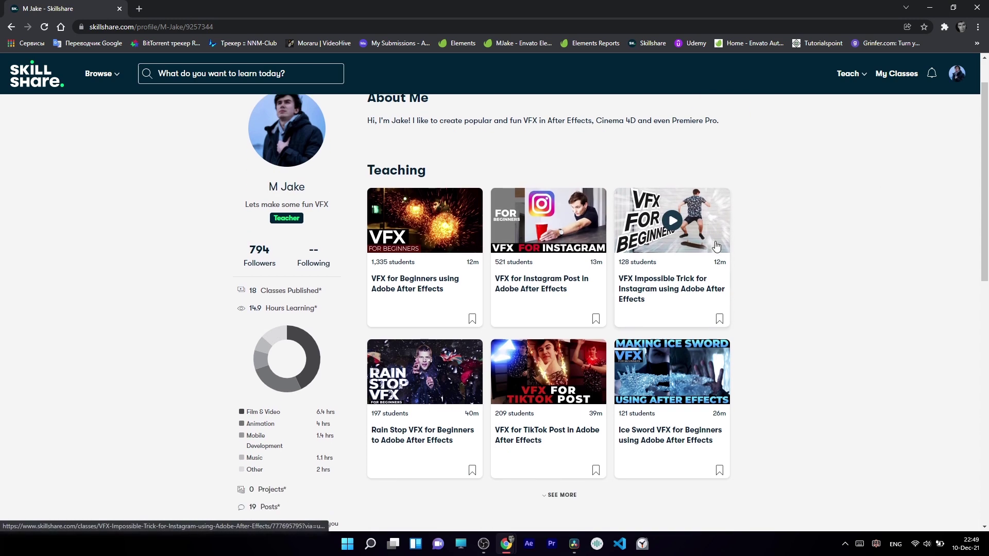
{"action": "left_click", "coordinate": [567, 340]}
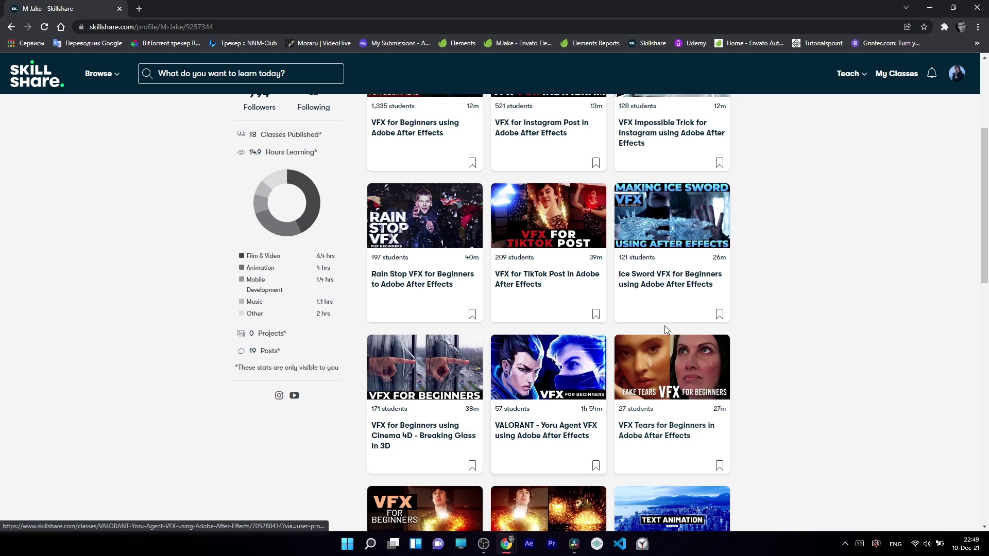
{"action": "scroll", "coordinate": [781, 315], "scroll_direction": "down", "scroll_amount": 4}
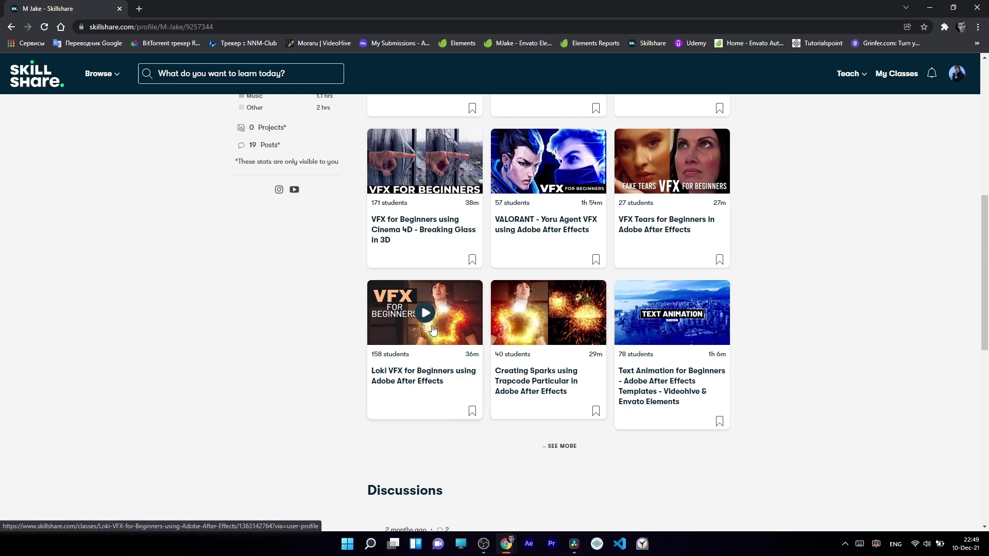
{"action": "left_click", "coordinate": [493, 373]}
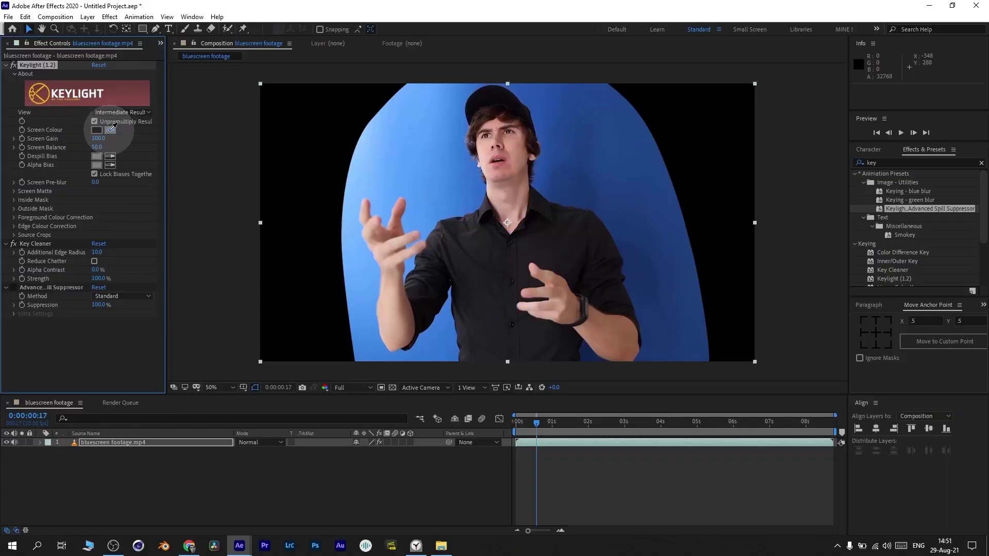
- Key out the blue screen with Keylight, roto-brush the person, and auto-trace them into masks
{"action": "left_click", "coordinate": [110, 129]}
{"action": "left_click", "coordinate": [446, 173]}
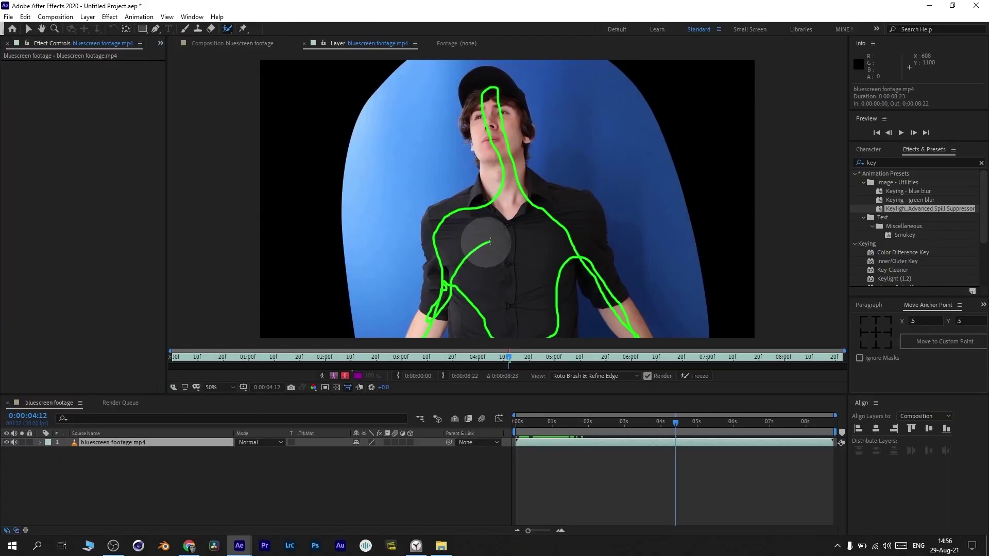
{"action": "left_click_drag", "start_coordinate": [490, 240], "coordinate": [503, 260]}
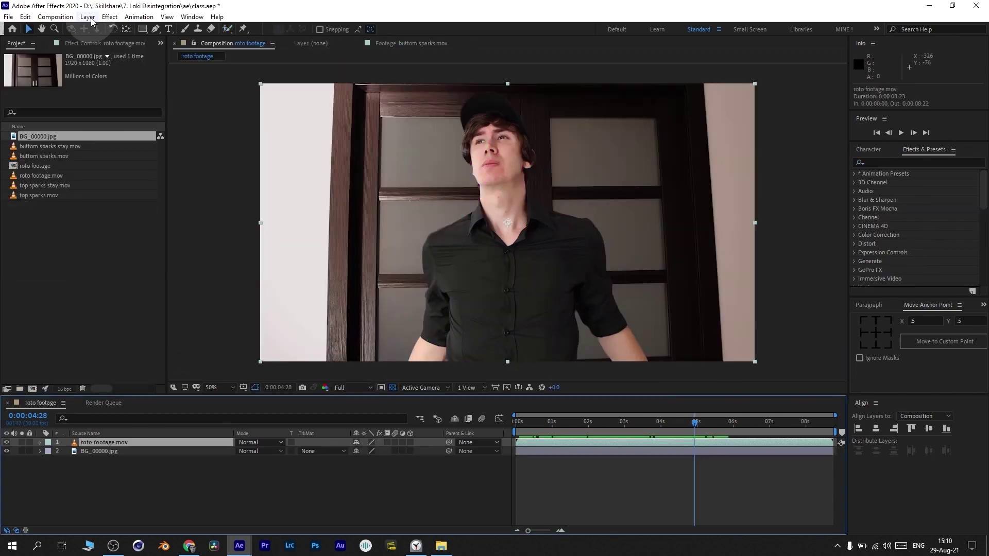
{"action": "left_click", "coordinate": [88, 17]}
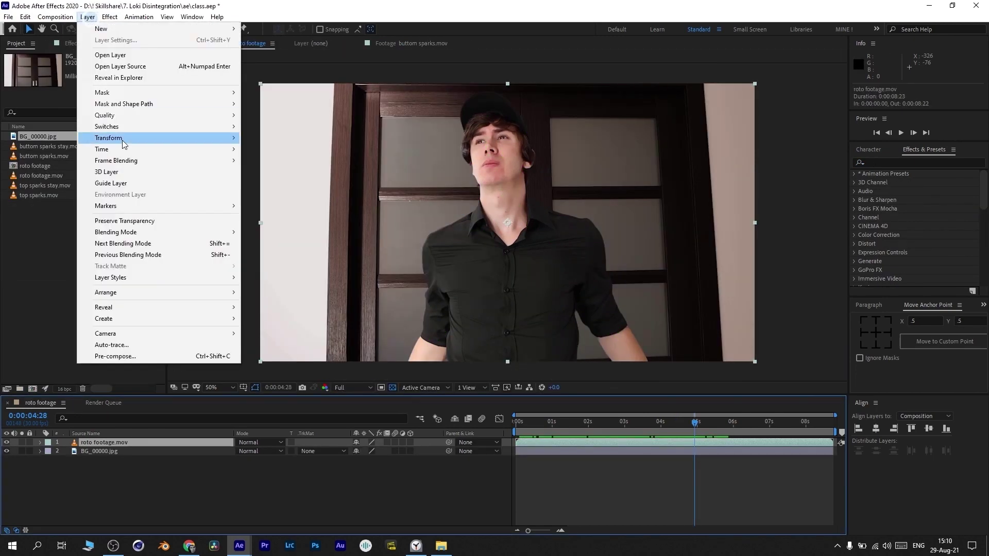
{"action": "left_click", "coordinate": [153, 348]}
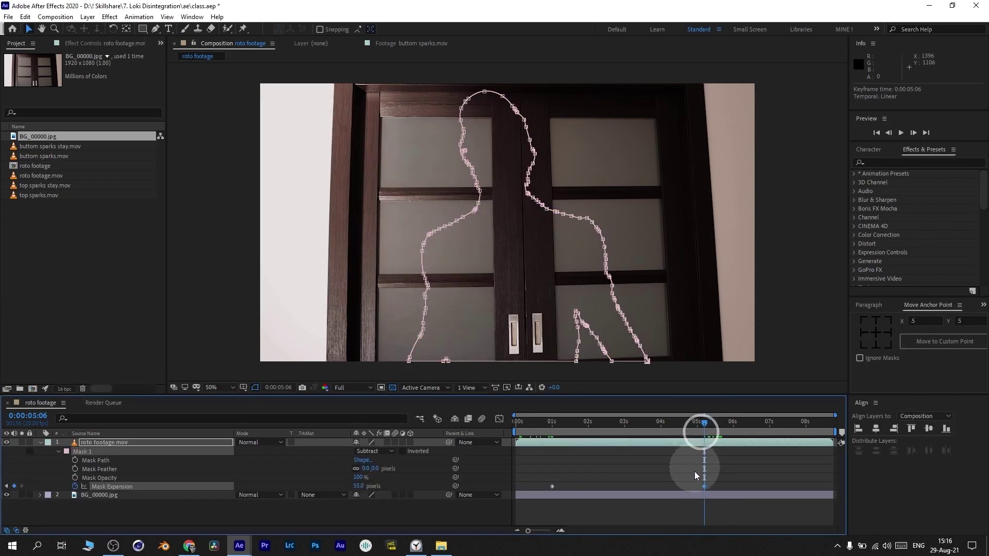
- At 0:00:02:06, mask the head and shrink its Mask Expansion to -21 pixels
{"action": "mouse_move", "coordinate": [700, 423]}
{"action": "left_mouse_down"}
{"action": "mouse_move", "coordinate": [545, 423]}
{"action": "mouse_move", "coordinate": [675, 443]}
{"action": "left_mouse_up"}
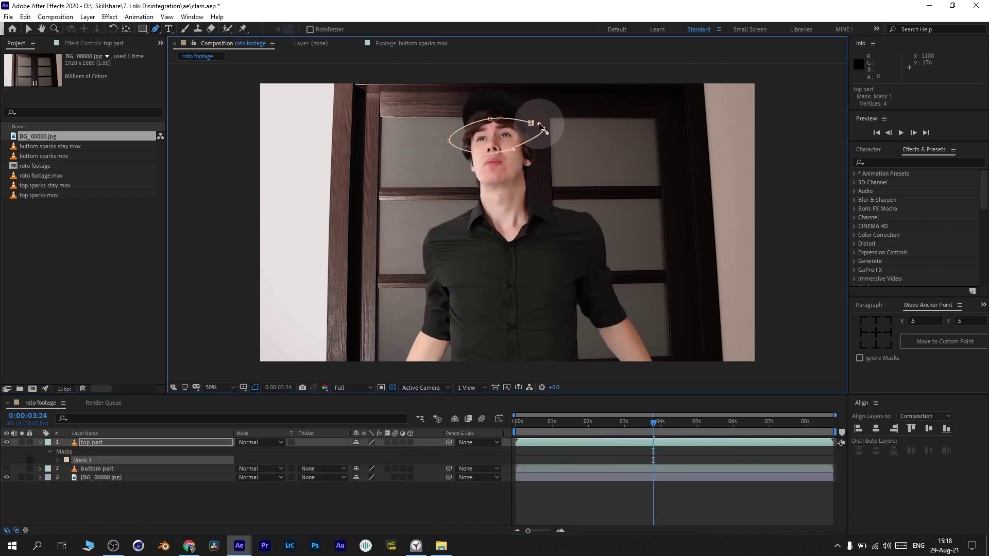
{"action": "left_click", "coordinate": [530, 123]}
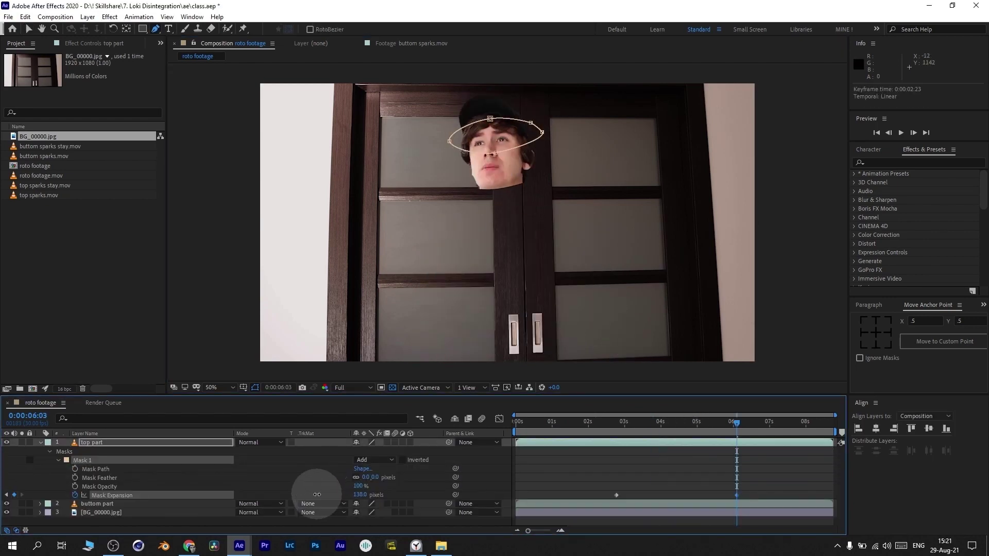
{"action": "left_click_drag", "start_coordinate": [316, 494], "coordinate": [228, 488]}
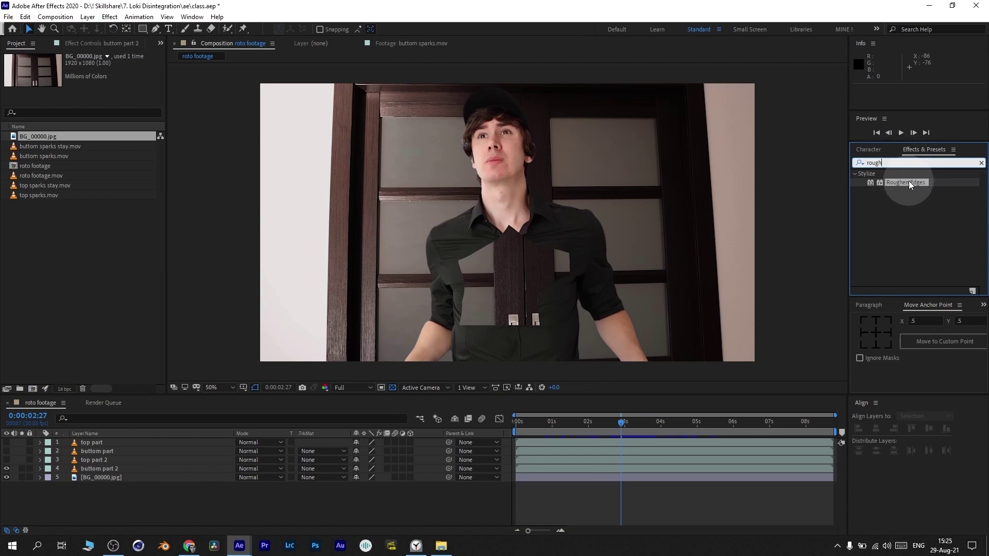
- Apply Spiky Roughen Edges at scale 230 to buttom part 2 and set its Mask 1 to Add
{"action": "left_click_drag", "start_coordinate": [909, 186], "coordinate": [492, 282]}
{"action": "scroll", "coordinate": [492, 283], "scroll_direction": "up", "scroll_amount": 2}
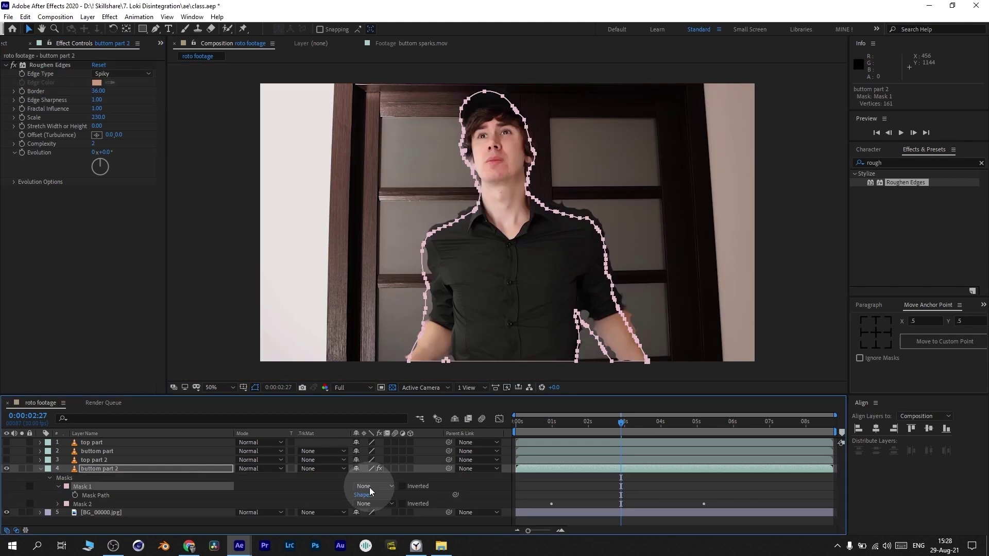
{"action": "left_click", "coordinate": [369, 487]}
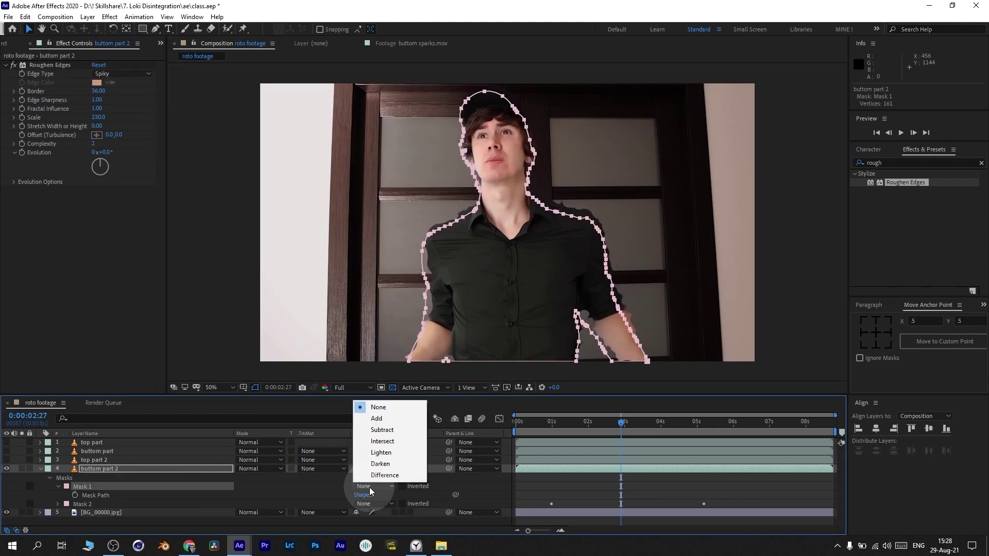
{"action": "left_click", "coordinate": [377, 418]}
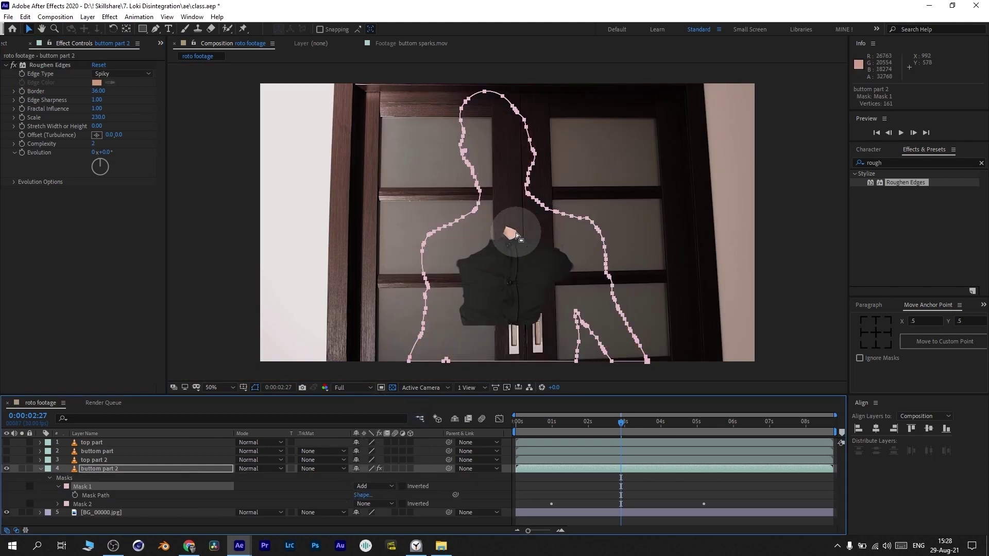
- Review the jagged torso reveal between 0:00:01:28 and 0:00:03:22
{"action": "left_click_drag", "start_coordinate": [582, 421], "coordinate": [651, 421]}
{"action": "left_click", "coordinate": [58, 486]}
{"action": "scroll", "coordinate": [106, 503], "scroll_direction": "down", "scroll_amount": 1}
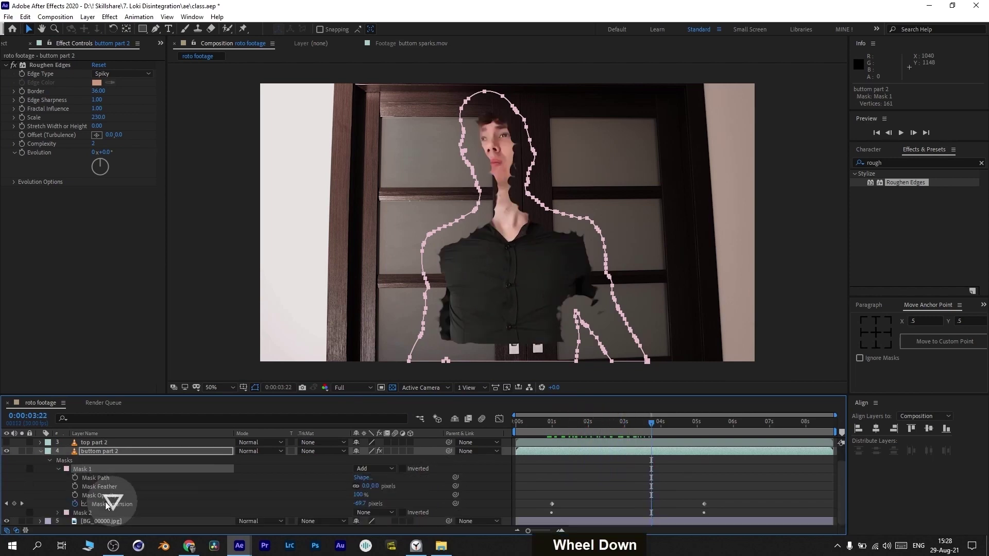
{"action": "left_click", "coordinate": [586, 421]}
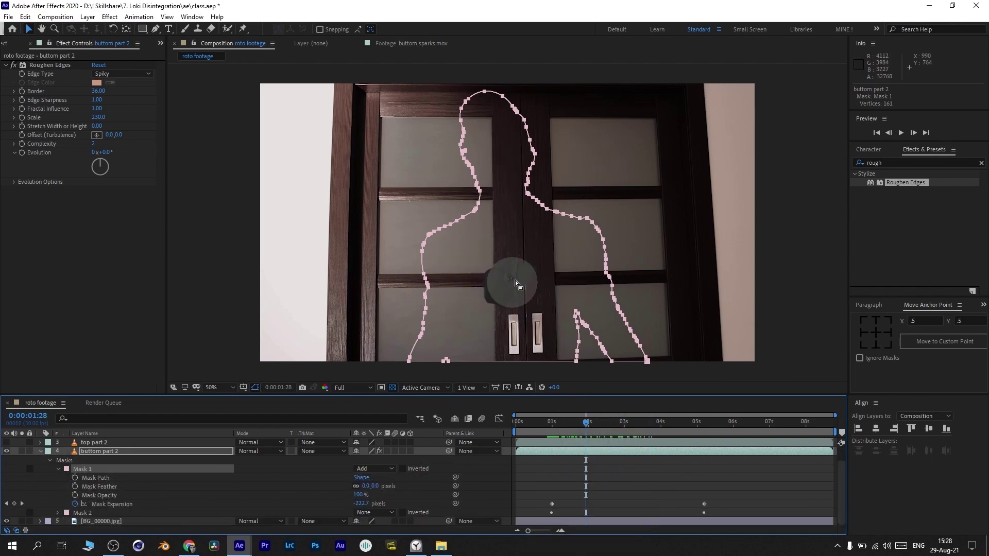
{"action": "left_click_drag", "start_coordinate": [586, 421], "coordinate": [627, 421]}
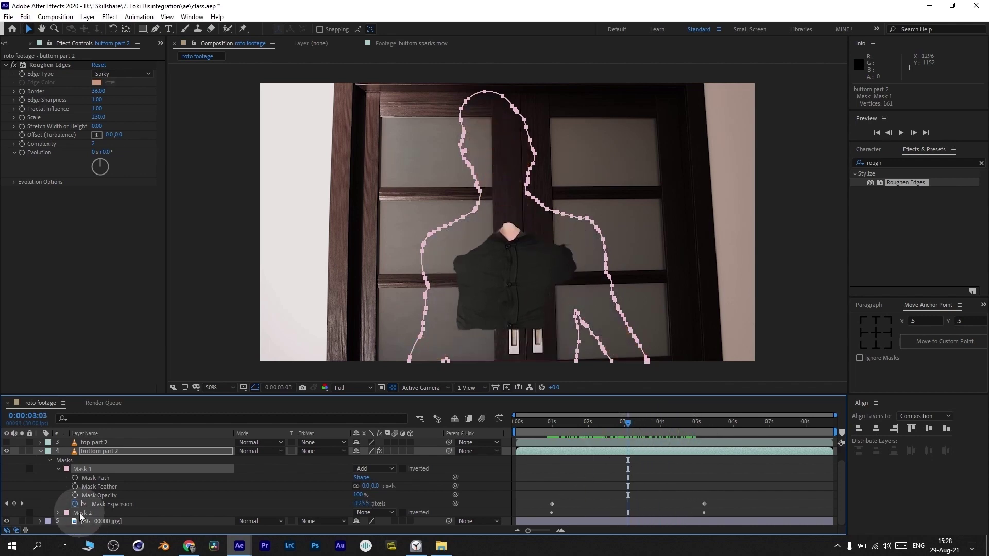
- Set Mask 2 to Subtract to hollow the torso, then play back the disintegration
{"action": "left_click", "coordinate": [81, 517]}
{"action": "scroll", "coordinate": [77, 515], "scroll_direction": "down", "scroll_amount": 2}
{"action": "left_click", "coordinate": [57, 513]}
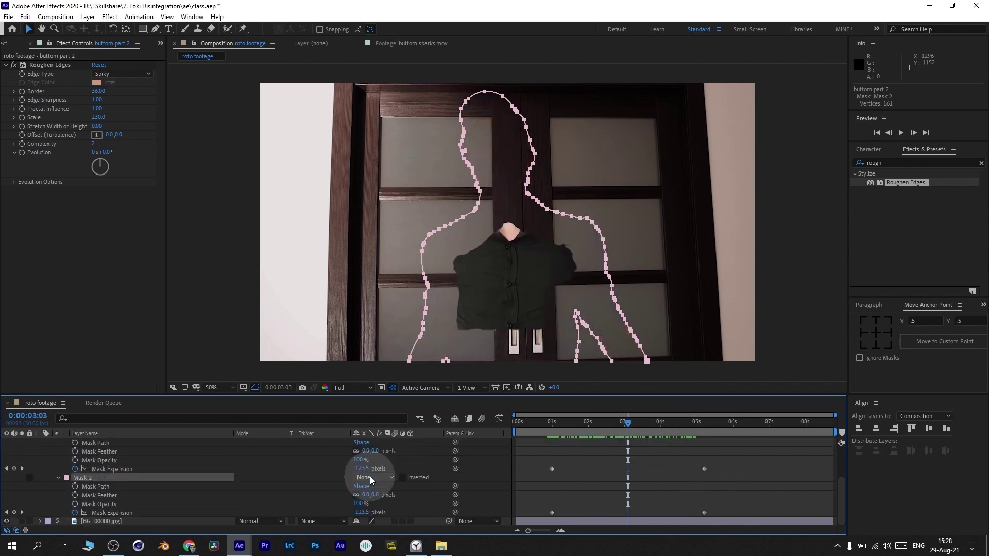
{"action": "left_click", "coordinate": [370, 478]}
{"action": "left_click", "coordinate": [381, 421]}
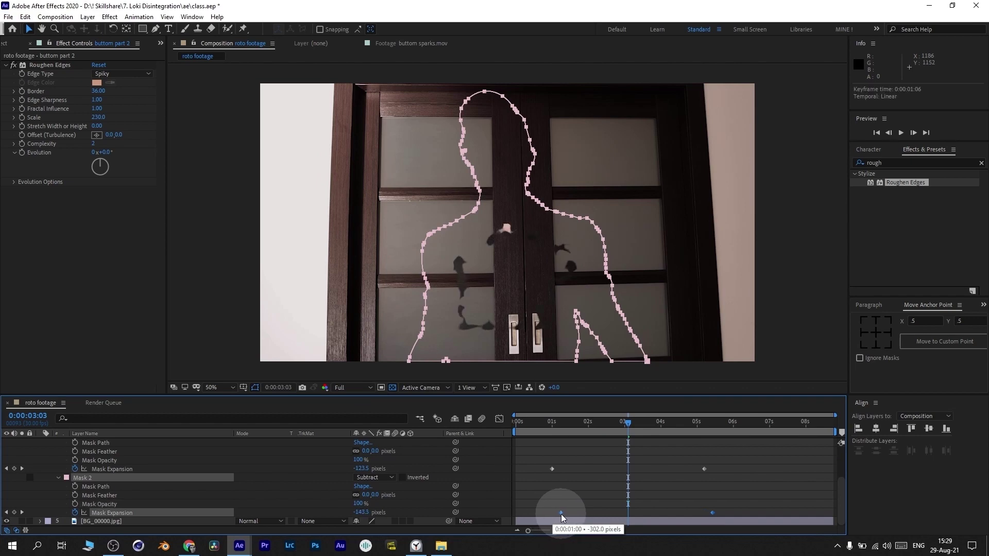
{"action": "left_click", "coordinate": [391, 481]}
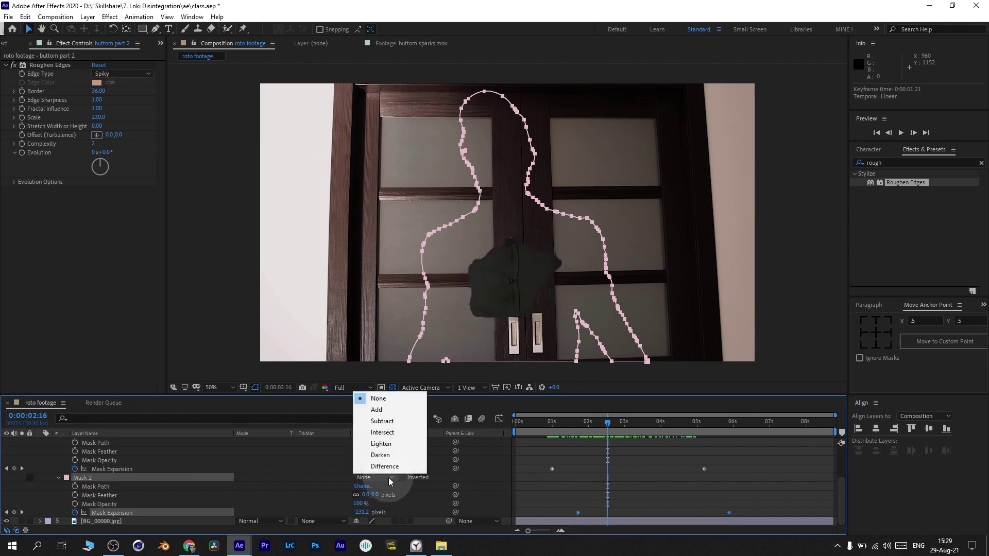
{"action": "left_click", "coordinate": [382, 421]}
{"action": "key", "text": "space"}
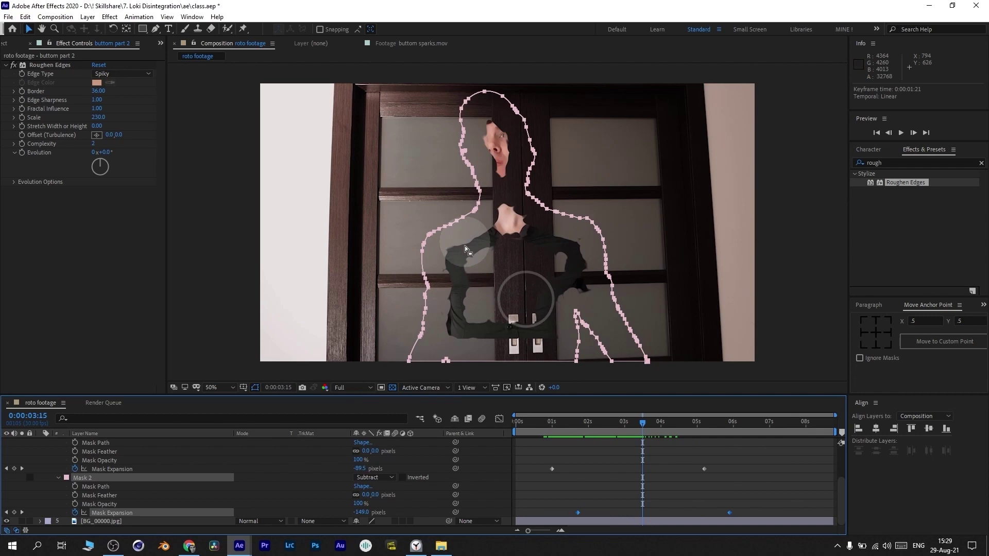
- Show buttom part, shift its Mask Expansion keyframes earlier, and preview the roughened top part 2
{"action": "scroll", "coordinate": [96, 455], "scroll_direction": "up", "scroll_amount": 2}
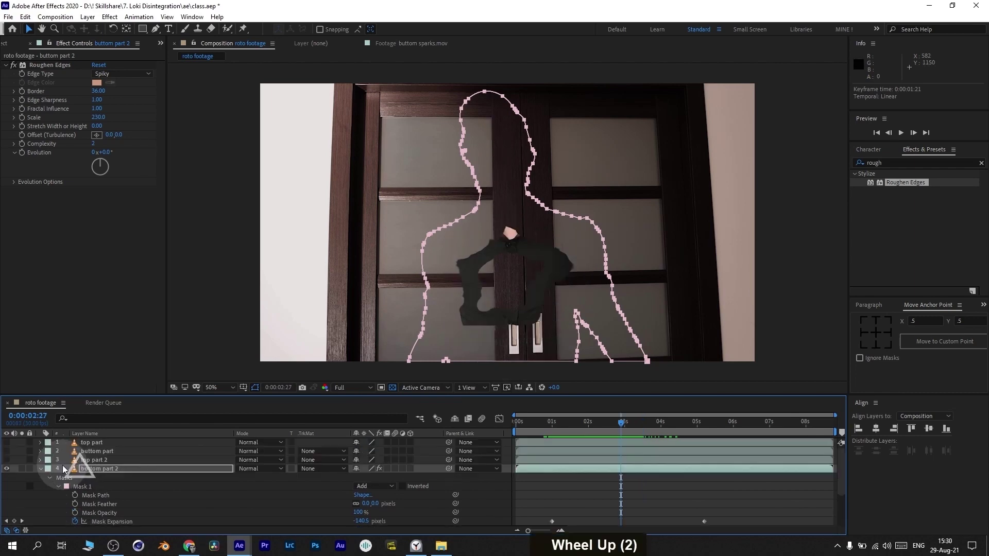
{"action": "left_click", "coordinate": [96, 452]}
{"action": "left_click", "coordinate": [6, 454]}
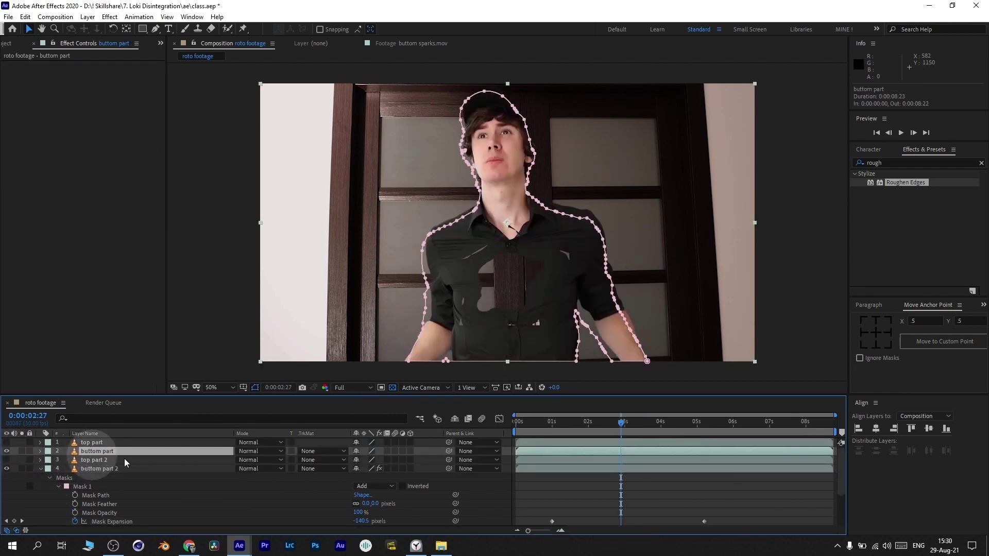
{"action": "scroll", "coordinate": [103, 479], "scroll_direction": "down", "scroll_amount": 3}
{"action": "left_click_drag", "start_coordinate": [552, 468], "coordinate": [545, 469]}
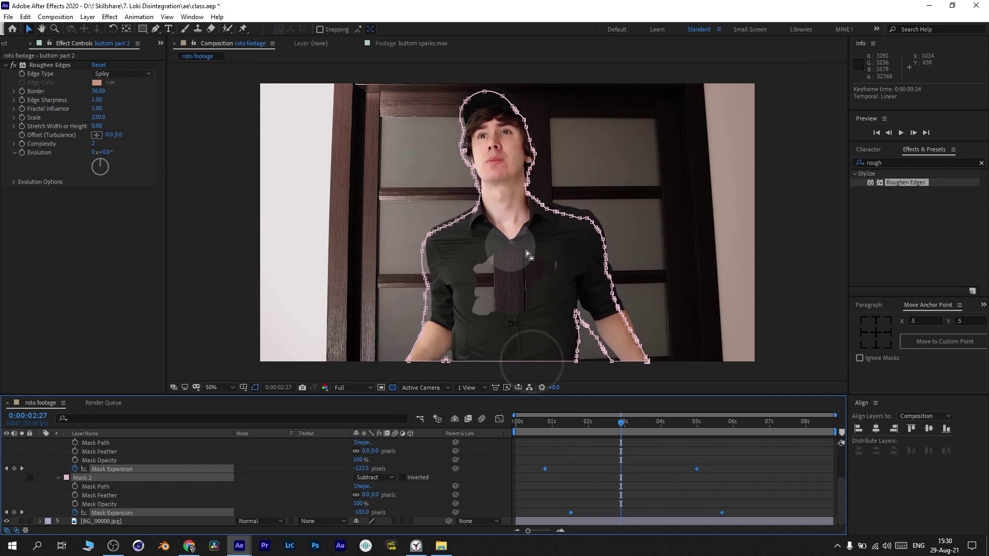
{"action": "left_click_drag", "start_coordinate": [609, 410], "coordinate": [569, 424]}
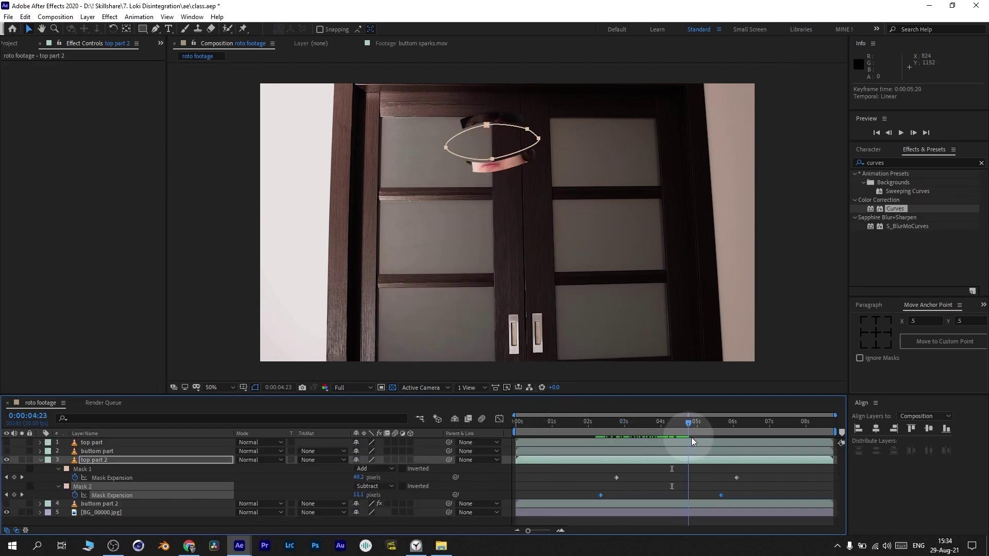
{"action": "left_click_drag", "start_coordinate": [664, 438], "coordinate": [711, 440]}
{"action": "left_click", "coordinate": [6, 460]}
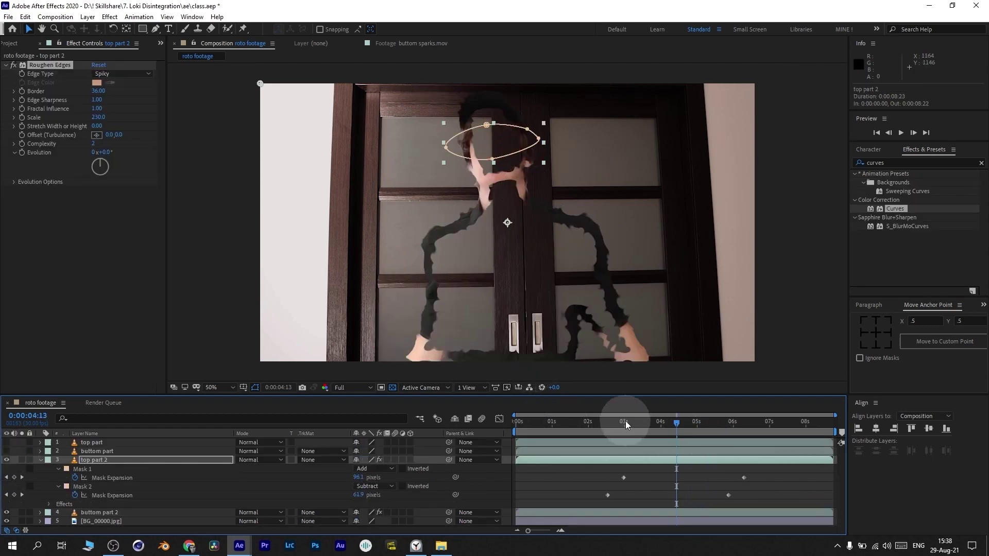
{"action": "left_click_drag", "start_coordinate": [629, 421], "coordinate": [695, 425]}
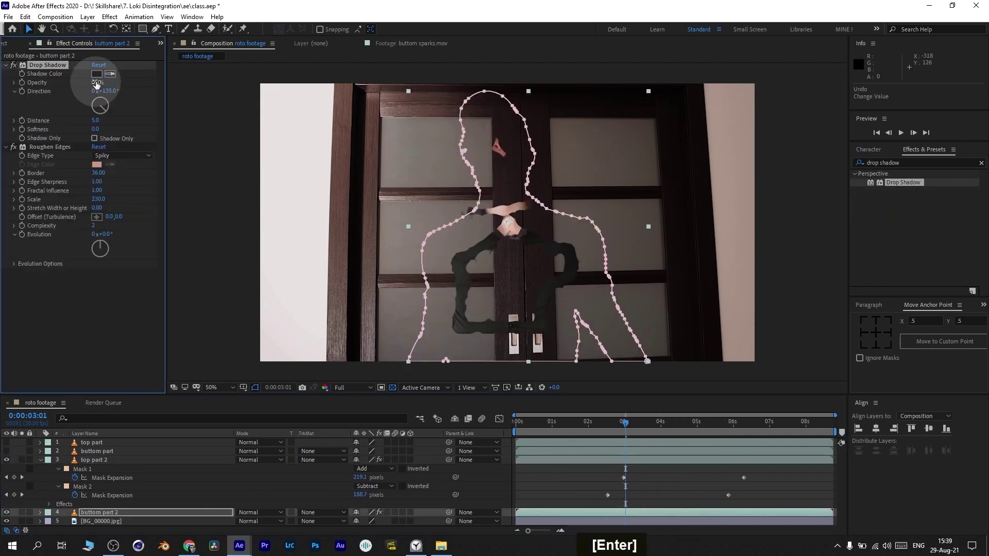
- Add Curves to the spiky edges layer and steepen it so the edges become a bright outline
{"action": "scroll", "coordinate": [465, 249], "scroll_direction": "up", "scroll_amount": 2}
{"action": "scroll", "coordinate": [458, 278], "scroll_direction": "up", "scroll_amount": 2}
{"action": "left_click_drag", "start_coordinate": [459, 278], "coordinate": [549, 80]}
{"action": "key", "text": "Return"}
{"action": "key", "text": "ctrl+z"}
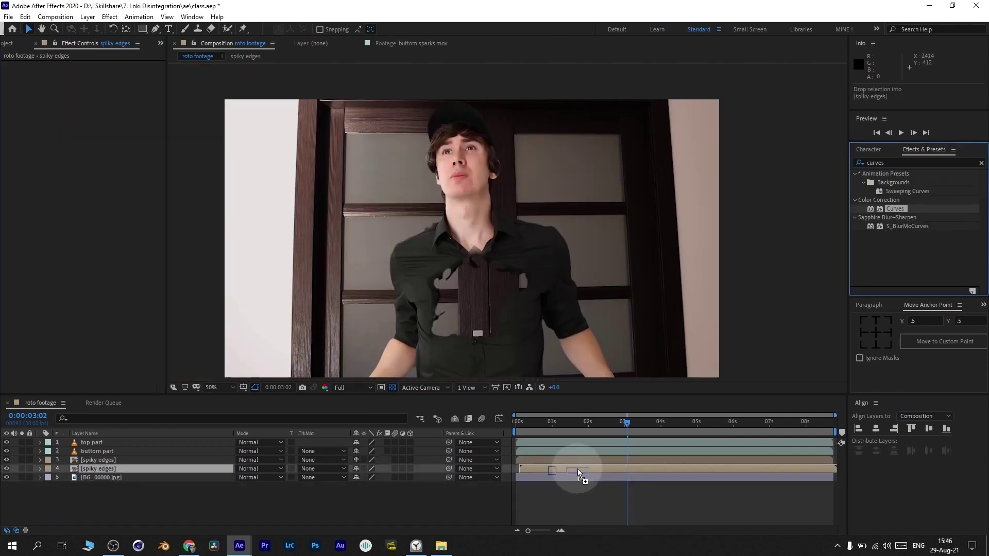
{"action": "left_click_drag", "start_coordinate": [579, 471], "coordinate": [578, 471]}
{"action": "left_click_drag", "start_coordinate": [87, 170], "coordinate": [57, 127]}
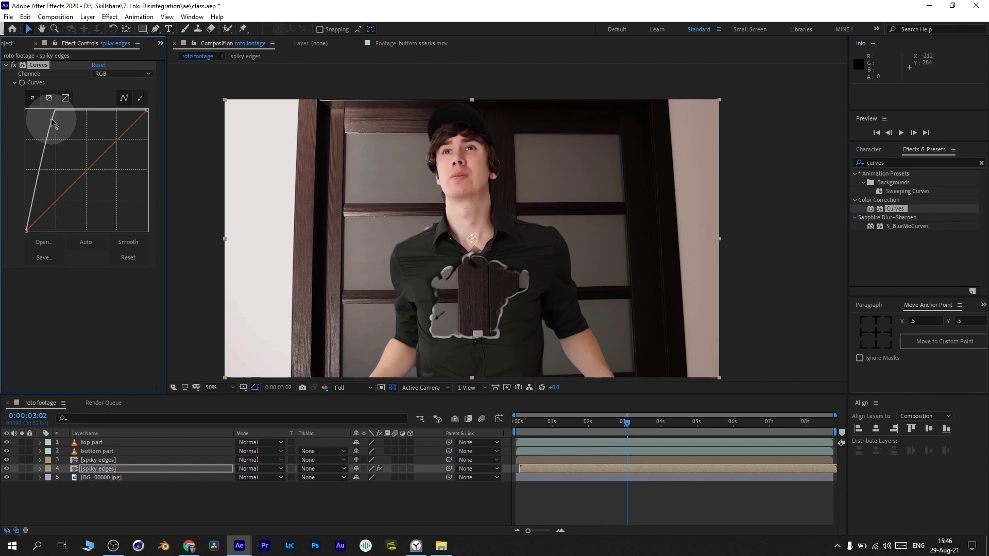
{"action": "left_click", "coordinate": [349, 265]}
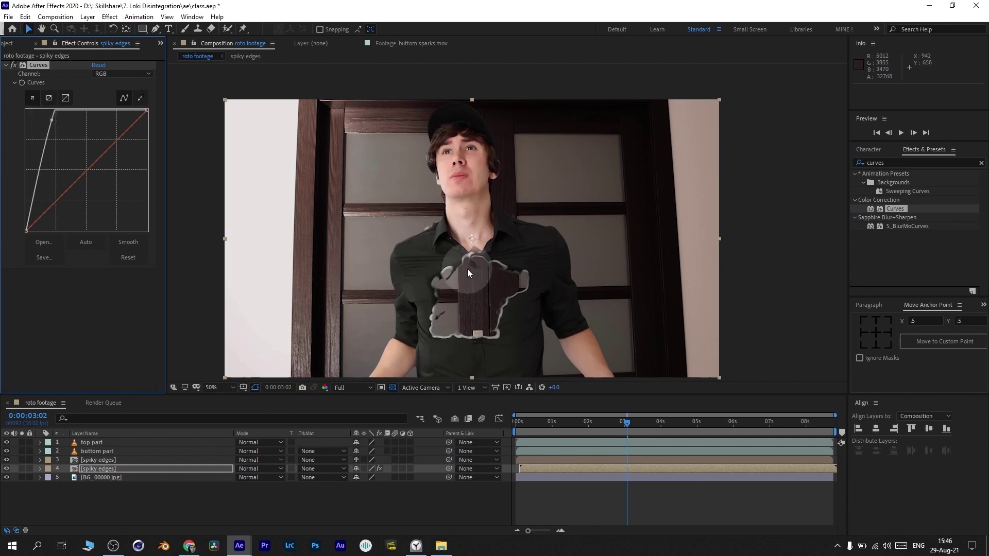
{"action": "left_click_drag", "start_coordinate": [52, 119], "coordinate": [45, 116]}
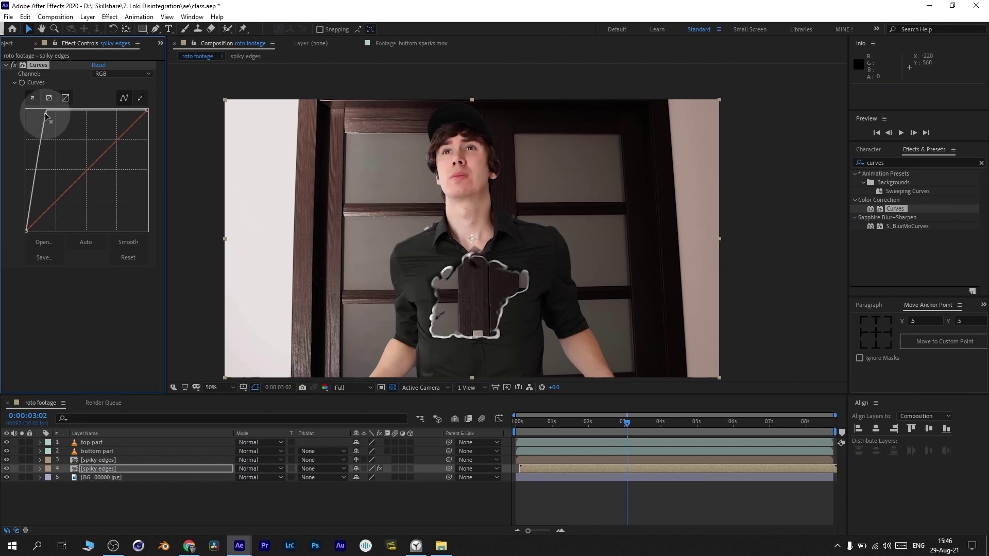
{"action": "left_click_drag", "start_coordinate": [591, 435], "coordinate": [679, 449]}
- Open the Master Class Sparks project and pan across the spark ring
{"action": "left_click", "coordinate": [88, 451]}
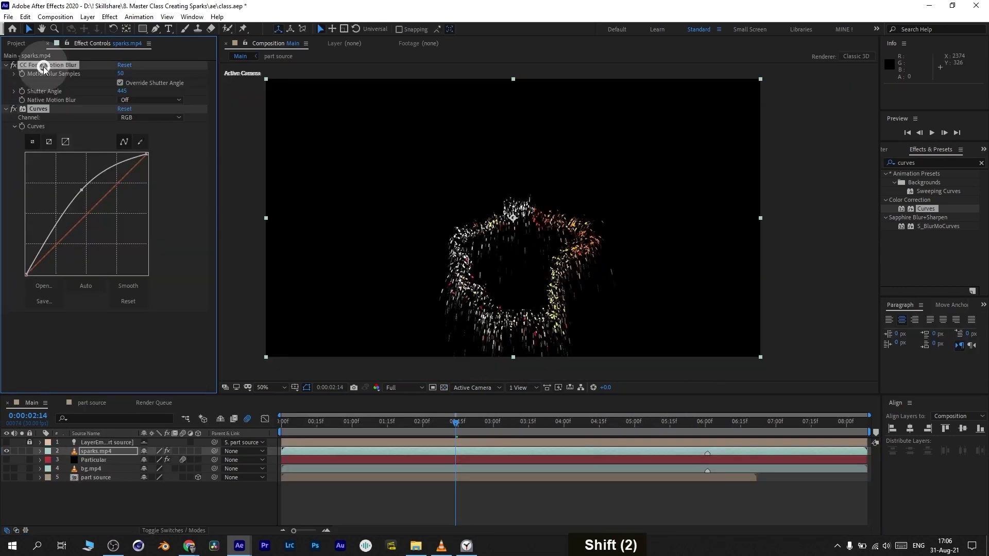
{"action": "double_click", "coordinate": [15, 70]}
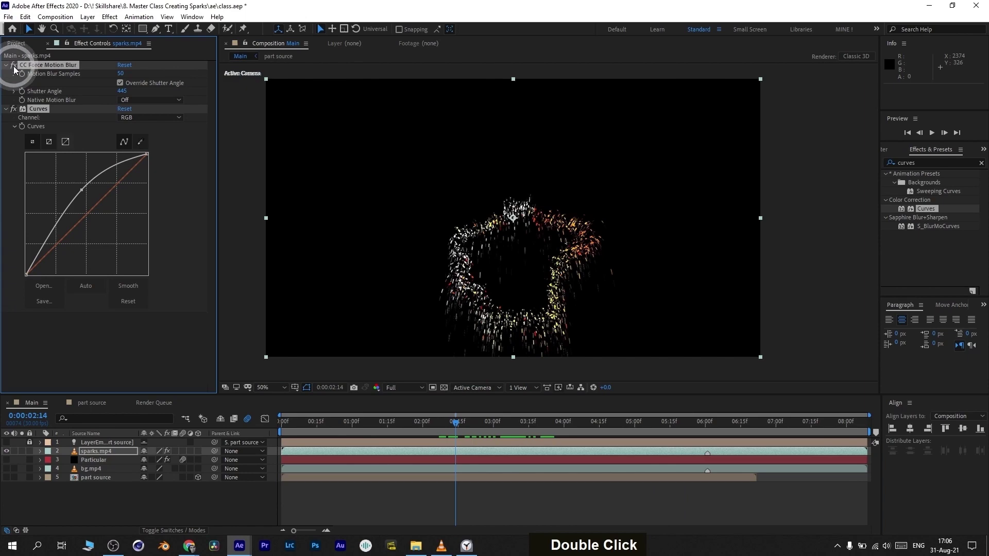
{"action": "scroll", "coordinate": [479, 328], "scroll_direction": "up", "scroll_amount": 2}
{"action": "left_click_drag", "start_coordinate": [479, 328], "coordinate": [459, 327]}
- Play the Creating Sparks class introduction muted, then search Effects & Presets for 'glow'
{"action": "scroll", "coordinate": [497, 263], "scroll_direction": "down", "scroll_amount": 2}
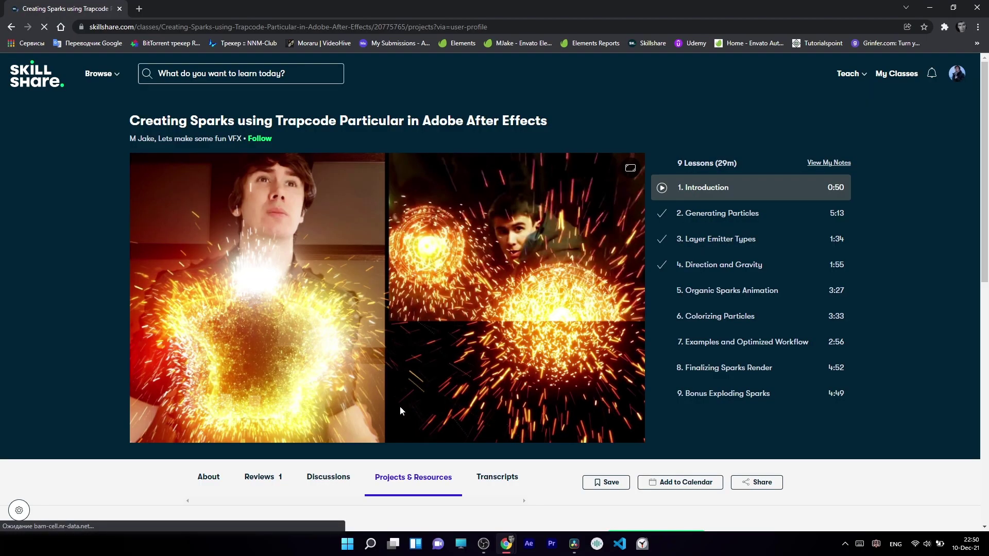
{"action": "left_click", "coordinate": [217, 372]}
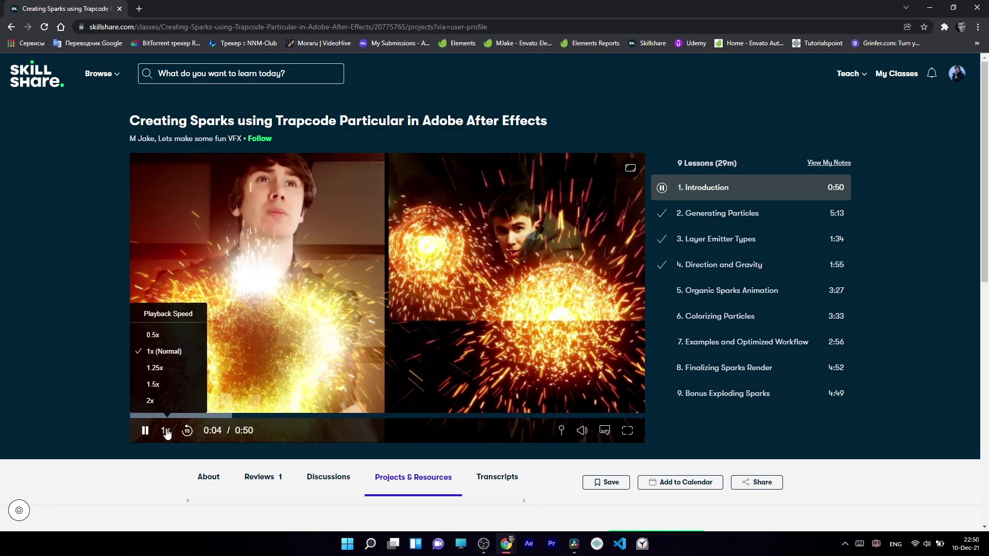
{"action": "left_click", "coordinate": [555, 432]}
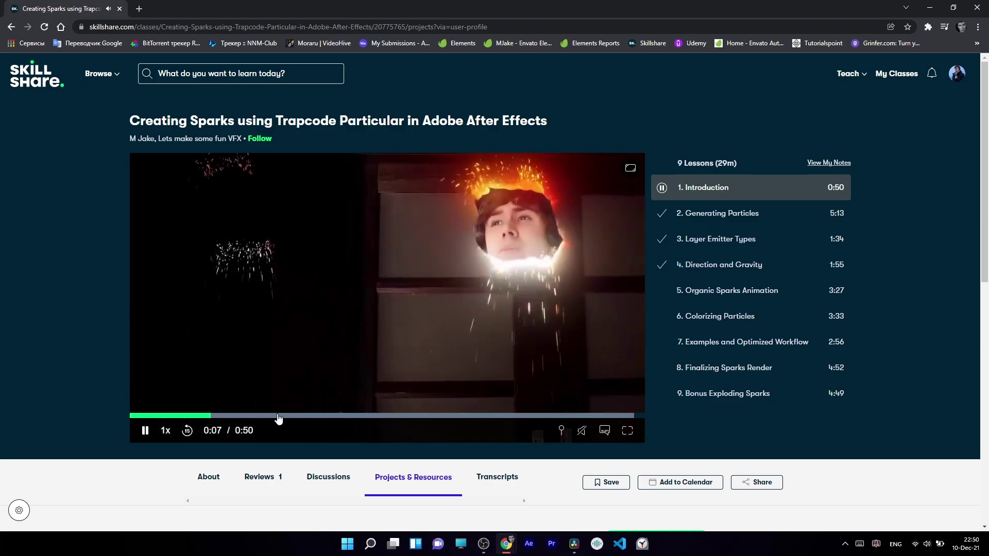
{"action": "type", "text": "g"}
{"action": "type", "text": "low"}
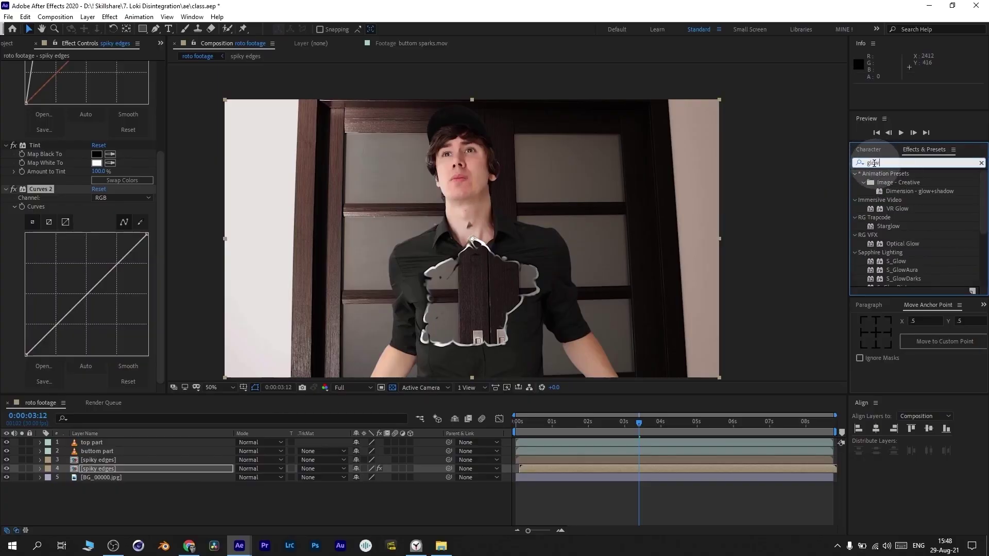
- Apply Stylize > Glow to the spiky edges layer
{"action": "scroll", "coordinate": [905, 208], "scroll_direction": "down", "scroll_amount": 5}
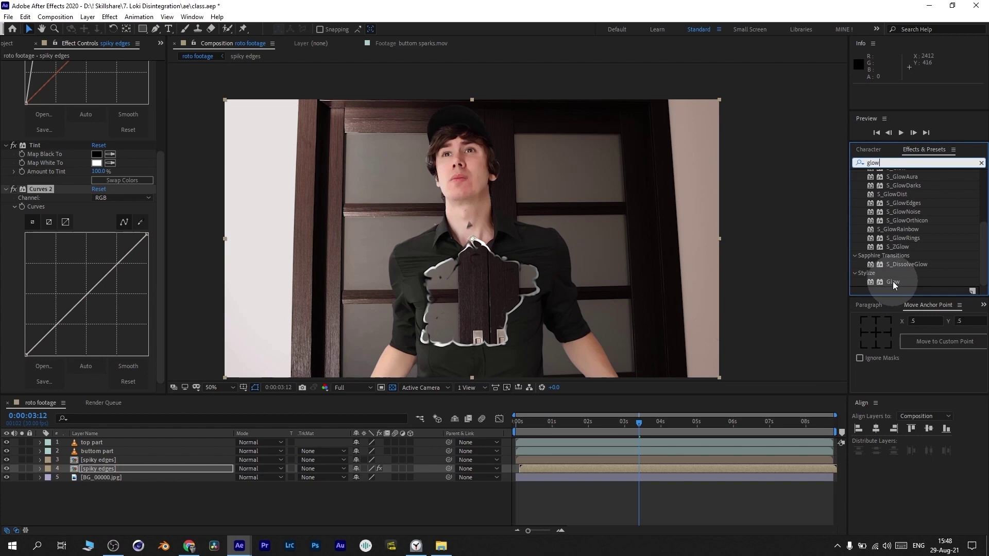
{"action": "left_click_drag", "start_coordinate": [893, 282], "coordinate": [242, 281]}
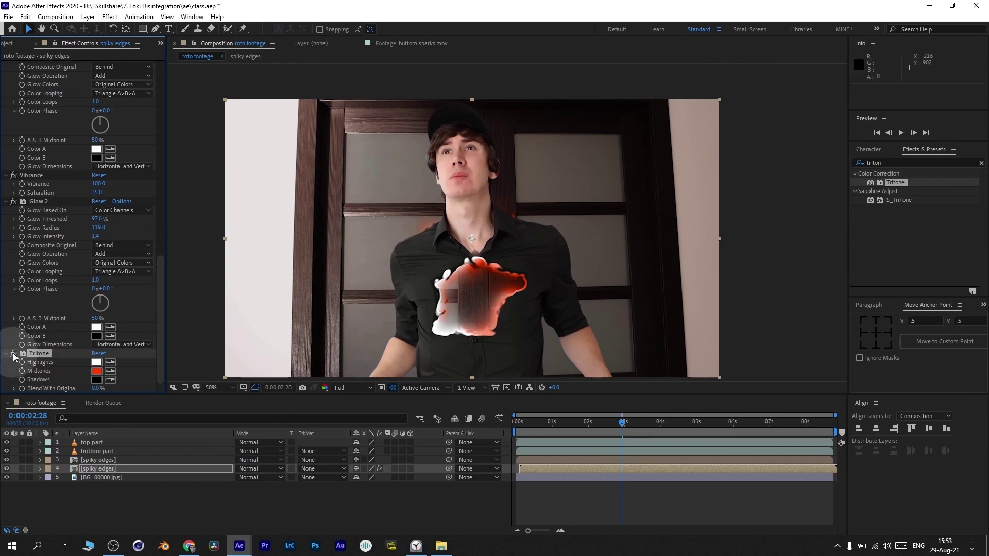
- Duplicate spiky edges into a 'spiky edges back' layer below the originals, delayed nine frames
{"action": "scroll", "coordinate": [28, 358], "scroll_direction": "up", "scroll_amount": 7}
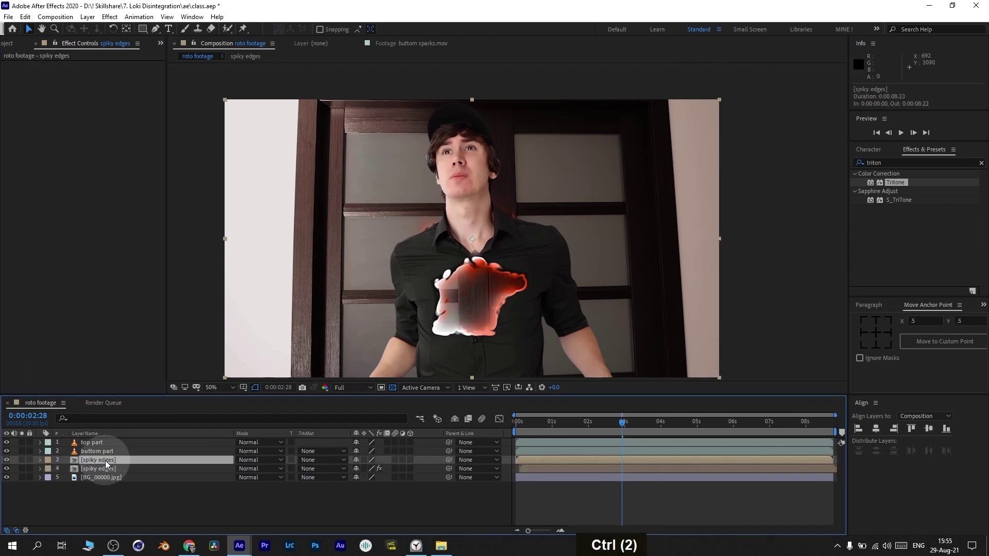
{"action": "key", "text": "ctrl+d"}
{"action": "left_click_drag", "start_coordinate": [111, 463], "coordinate": [112, 483]}
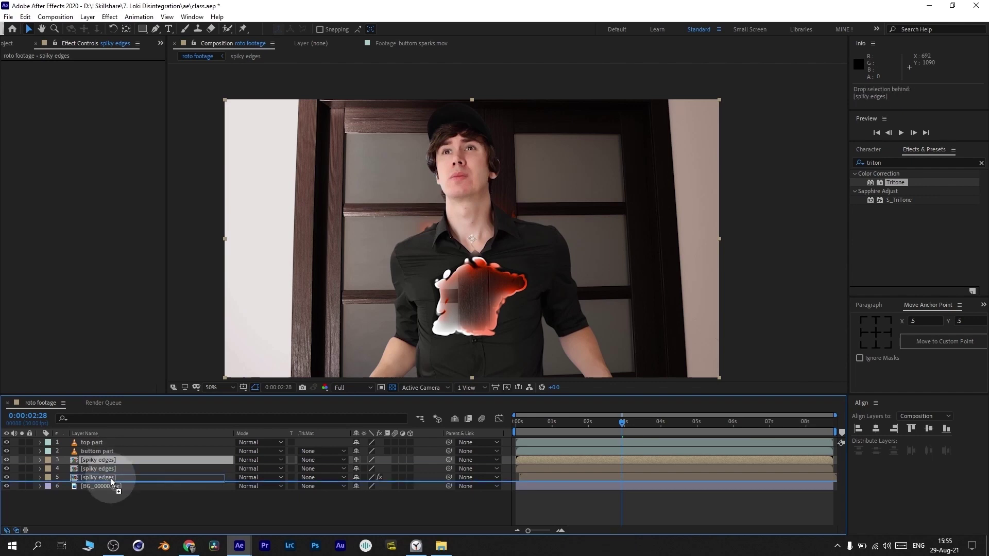
{"action": "left_click_drag", "start_coordinate": [112, 482], "coordinate": [113, 483]}
{"action": "left_click_drag", "start_coordinate": [555, 480], "coordinate": [566, 482]}
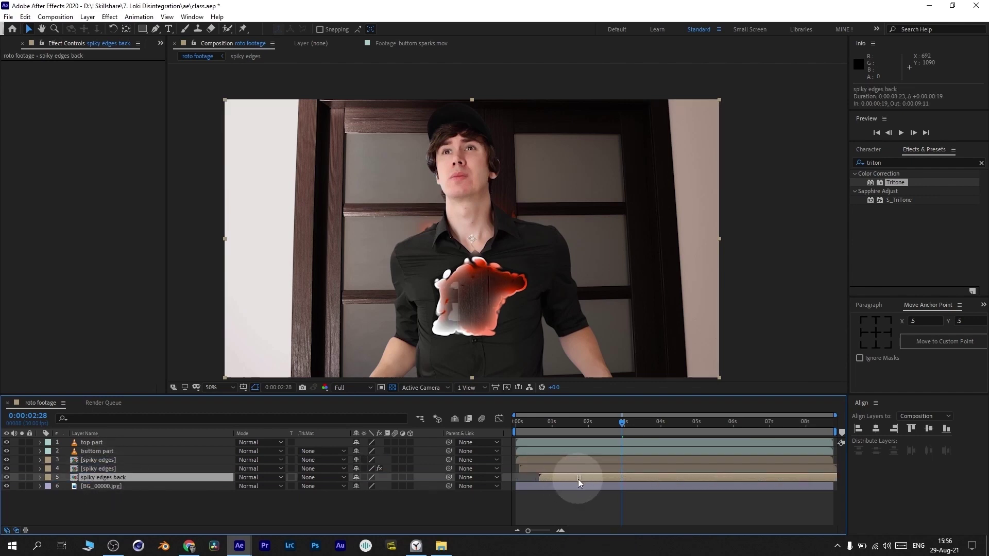
- Move another copy lower, rename it 'spiky edges back glow', and delay it 18 frames
{"action": "scroll", "coordinate": [538, 355], "scroll_direction": "up", "scroll_amount": 2}
{"action": "left_click_drag", "start_coordinate": [482, 365], "coordinate": [524, 285]}
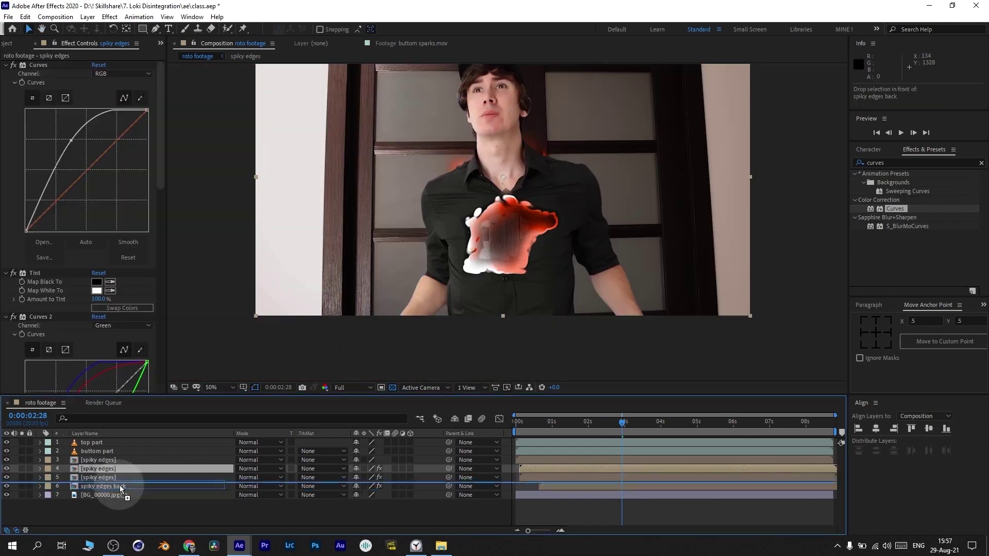
{"action": "left_click_drag", "start_coordinate": [110, 484], "coordinate": [119, 492]}
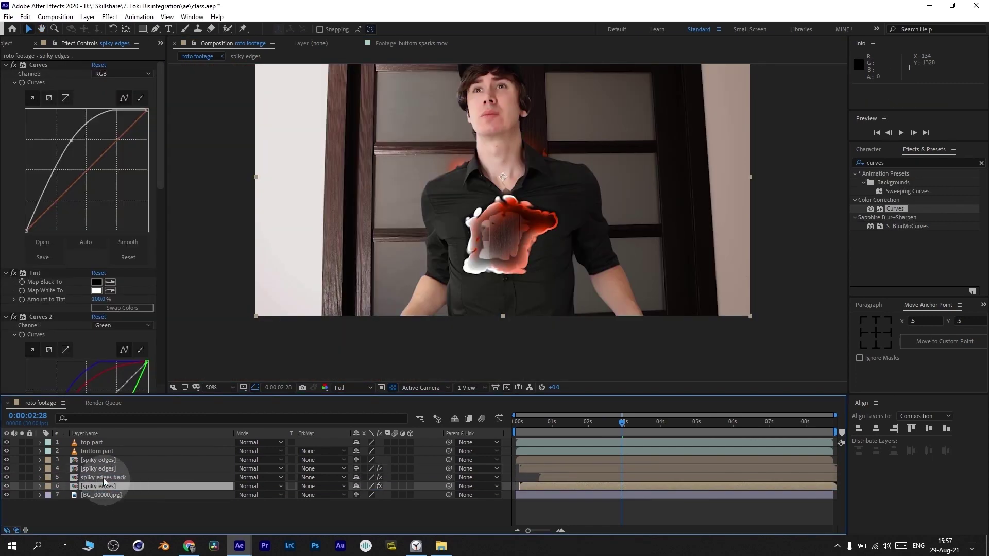
{"action": "key", "text": "Return"}
{"action": "key", "text": "Right"}
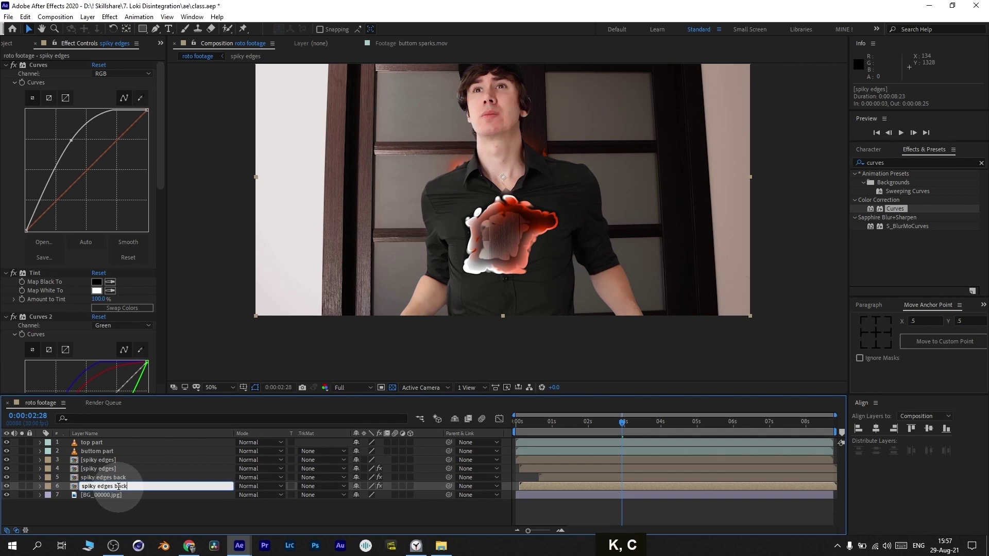
{"action": "type", "text": "back glow"}
{"action": "left_click_drag", "start_coordinate": [567, 486], "coordinate": [590, 484]}
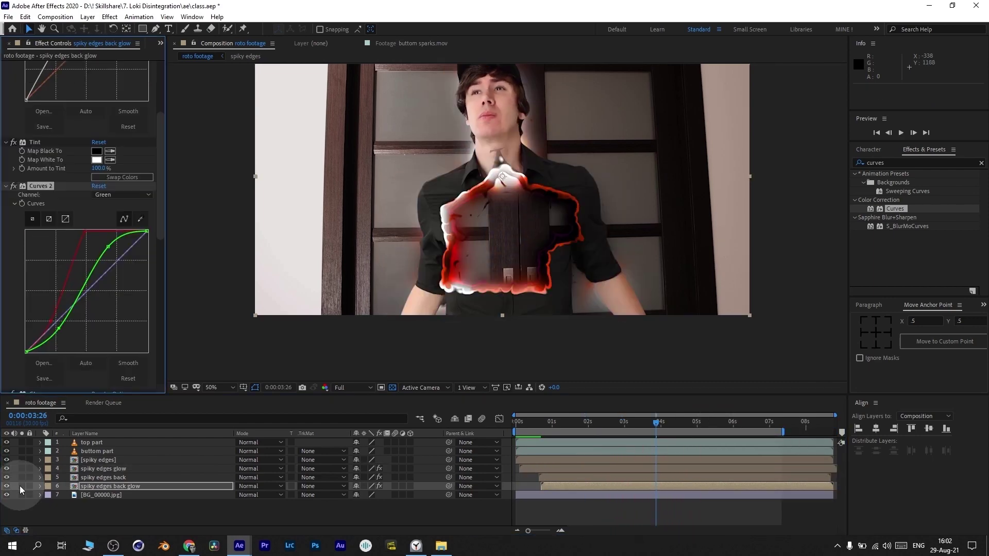
- Solo spiky edges back glow and lower its Curves 2 blue channel to warm the rim orange
{"action": "left_click", "coordinate": [22, 486]}
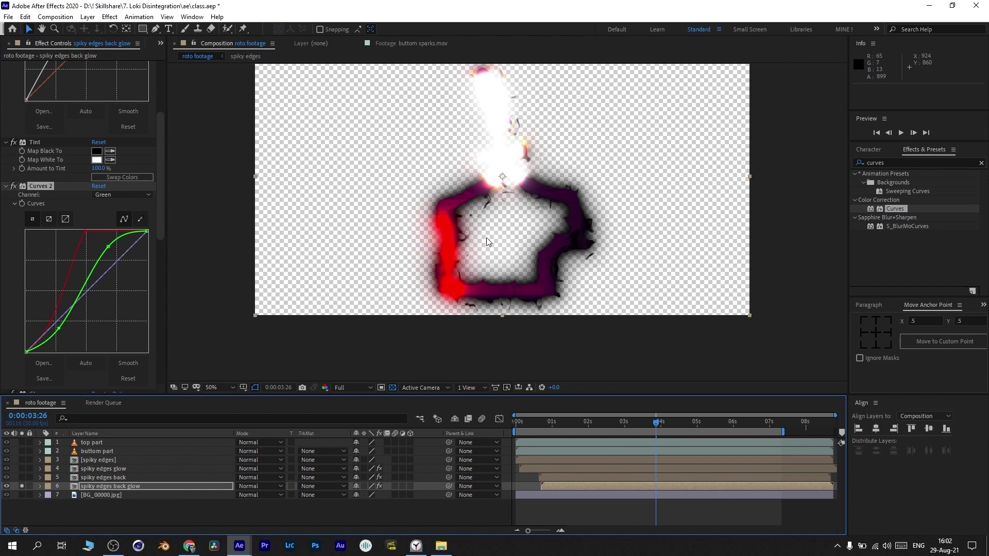
{"action": "left_click", "coordinate": [135, 195]}
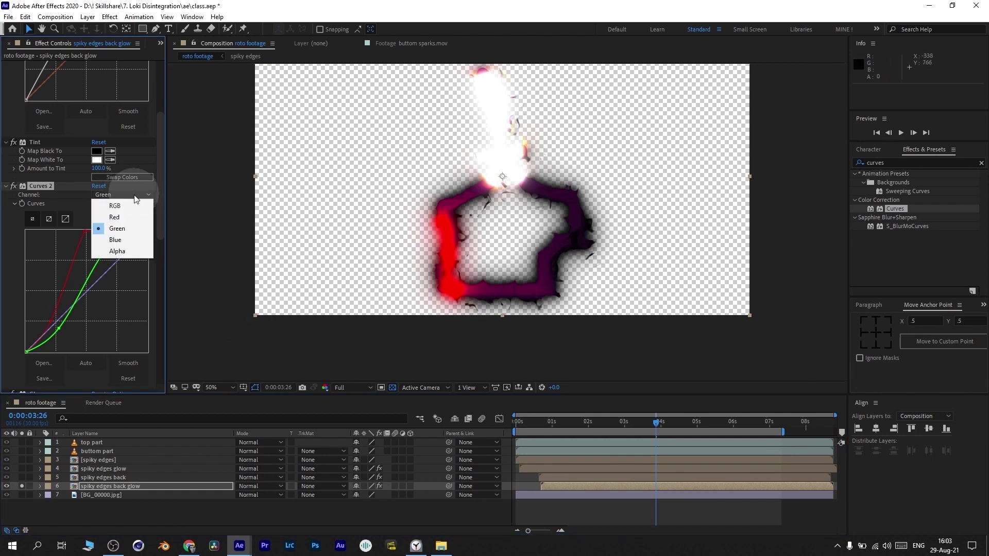
{"action": "left_click", "coordinate": [116, 240]}
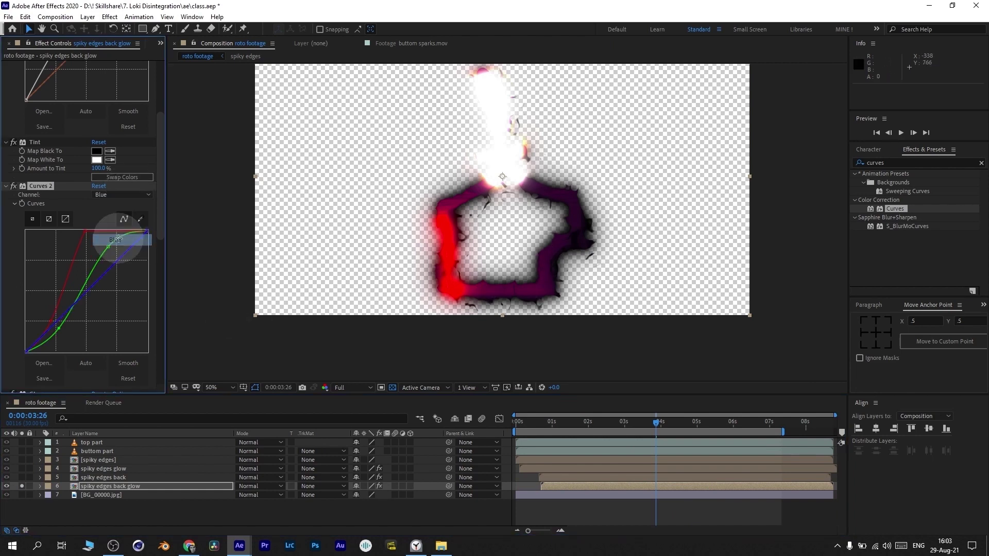
{"action": "left_click_drag", "start_coordinate": [111, 267], "coordinate": [114, 288]}
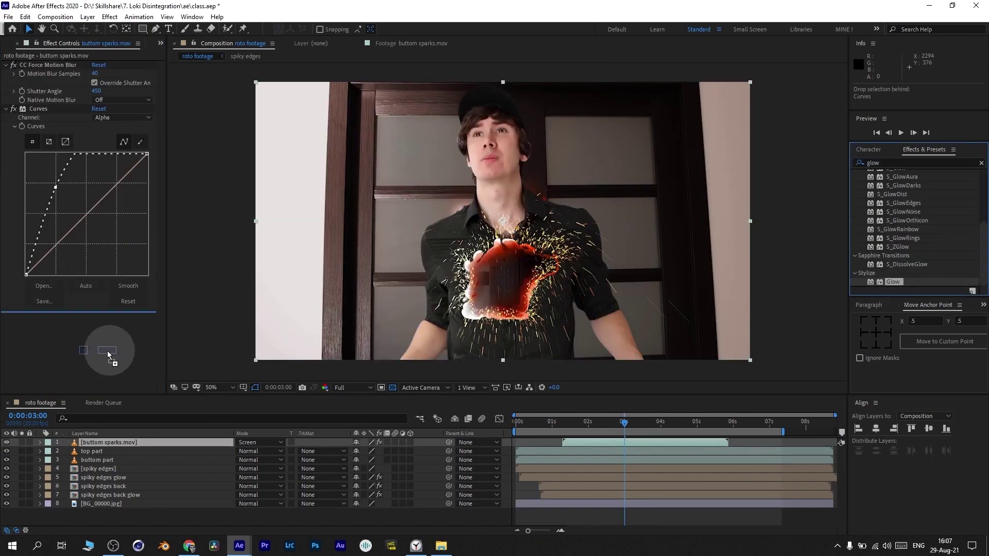
- Raise CC Vector Blur Amount on buttom sparks stay.mov to 25 so the sparks smear more
{"action": "scroll", "coordinate": [99, 353], "scroll_direction": "down", "scroll_amount": 3}
{"action": "left_click", "coordinate": [100, 272]}
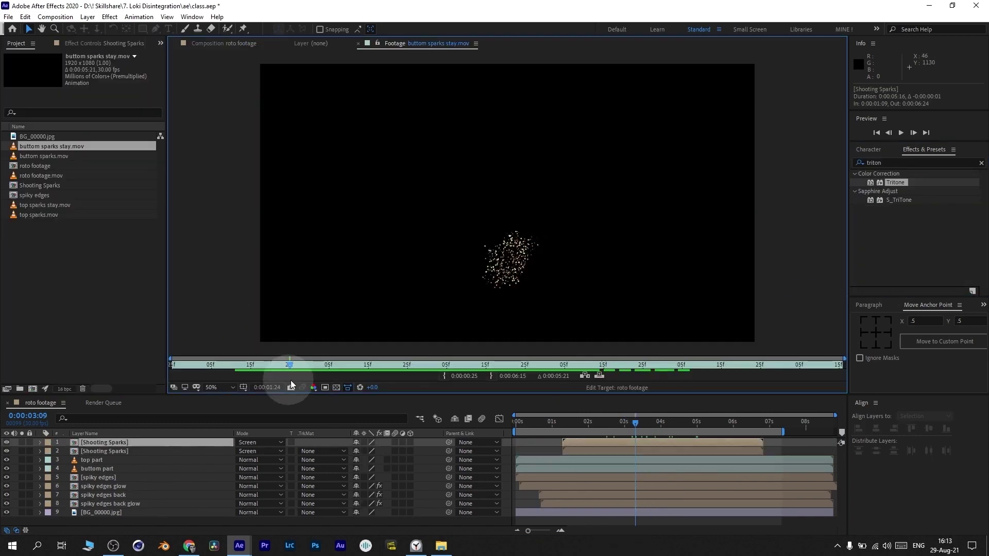
{"action": "left_click_drag", "start_coordinate": [289, 387], "coordinate": [580, 365]}
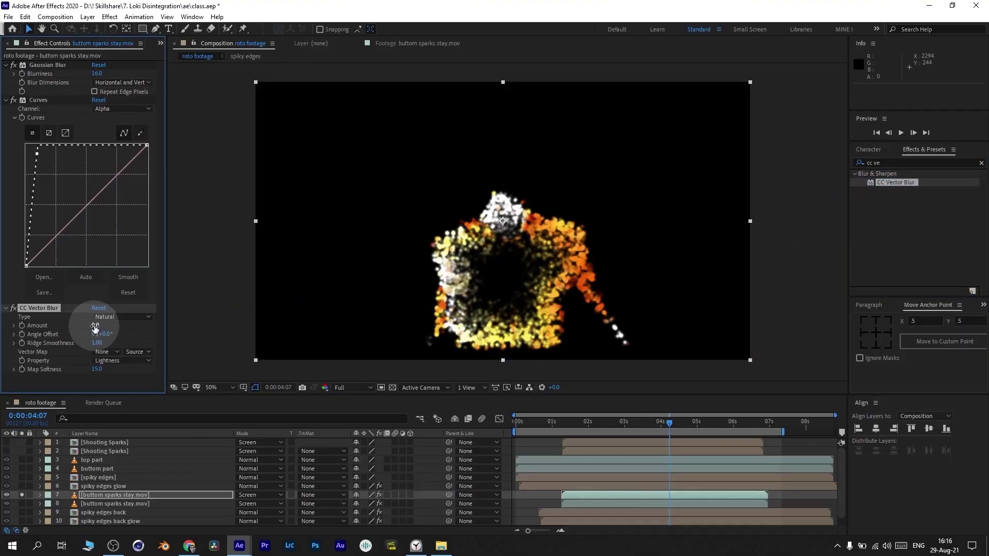
{"action": "left_click_drag", "start_coordinate": [98, 325], "coordinate": [121, 322]}
{"action": "scroll", "coordinate": [465, 210], "scroll_direction": "up", "scroll_amount": 2}
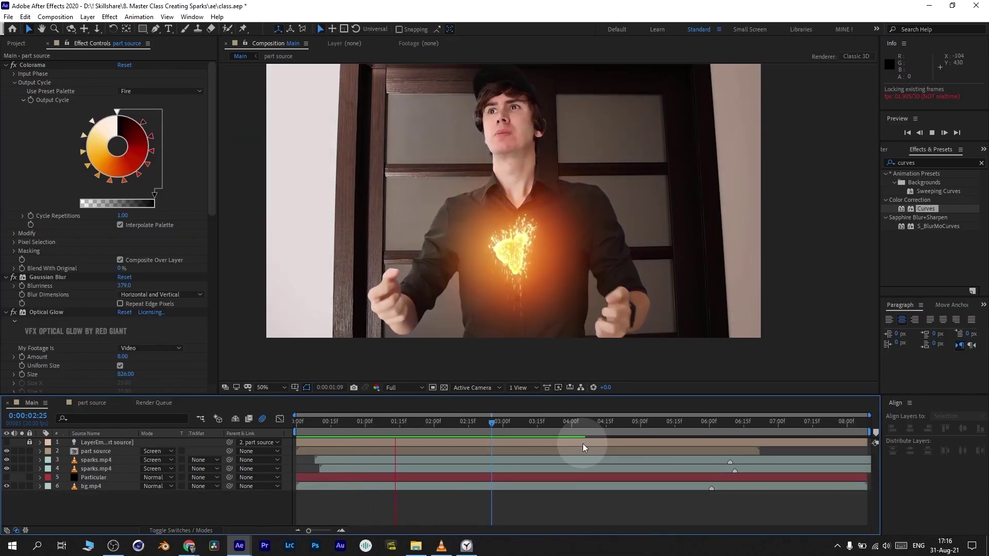
- Stop the preview and switch the adjustment layer's Curves to the Red channel for grading
{"action": "key", "text": "space"}
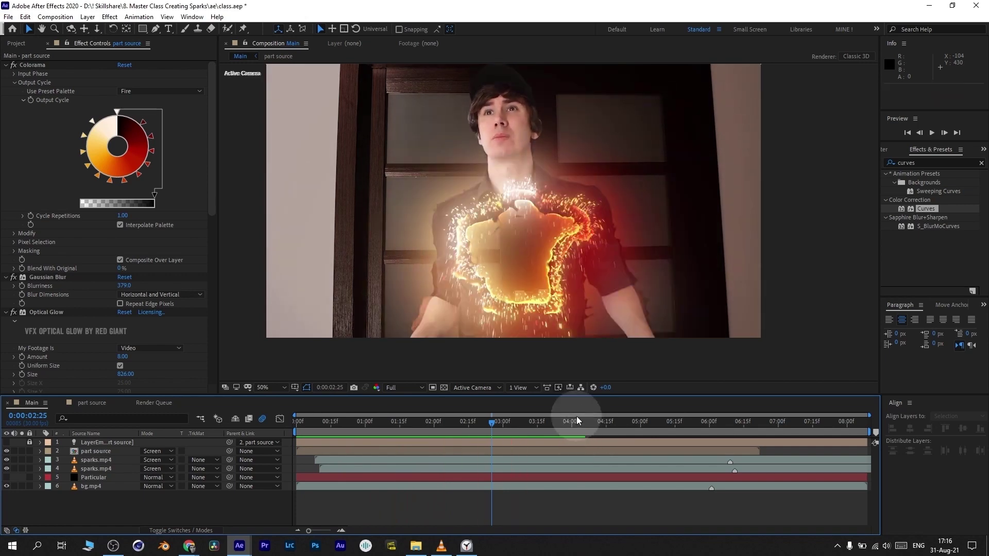
{"action": "left_click_drag", "start_coordinate": [525, 429], "coordinate": [539, 426]}
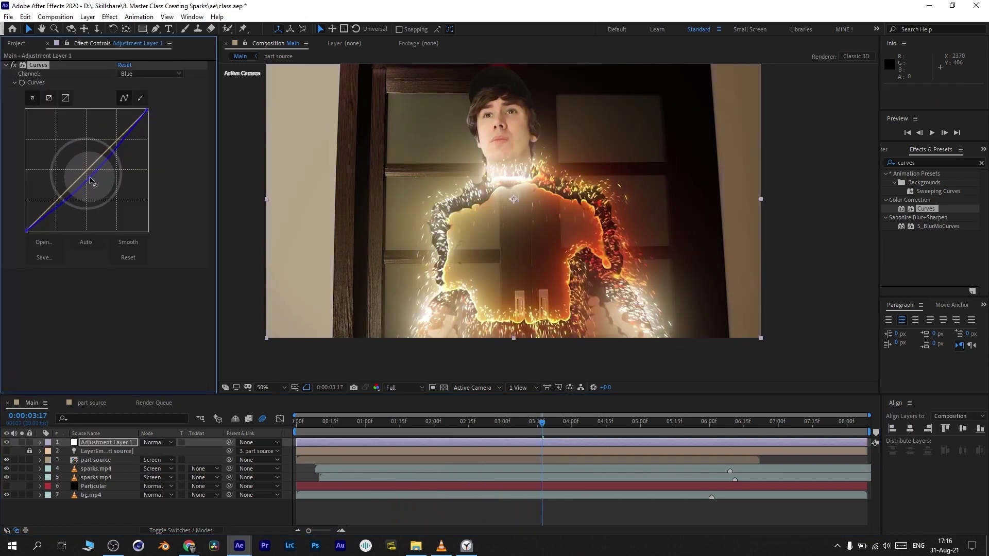
{"action": "left_click", "coordinate": [149, 73]}
{"action": "left_click", "coordinate": [148, 94]}
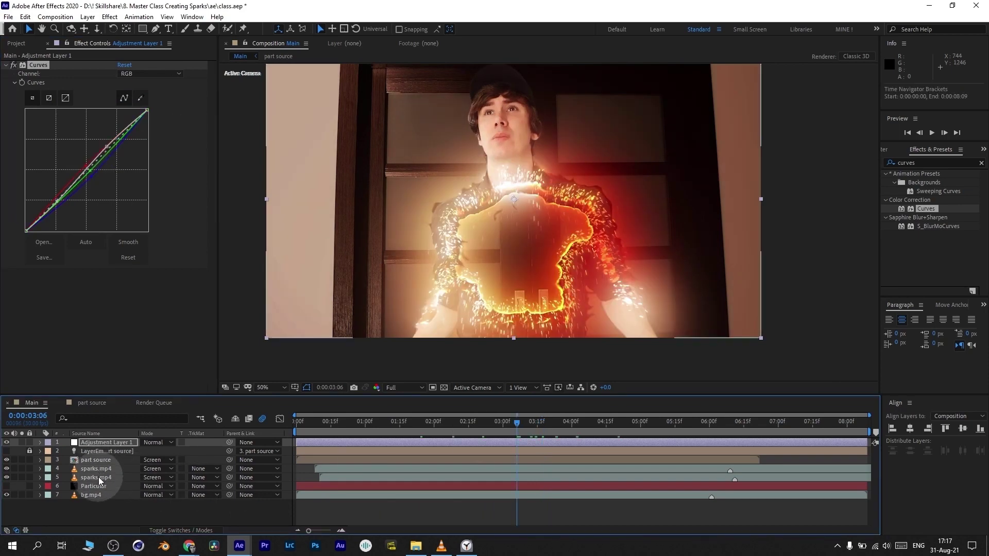
- Duplicate the sparks.mp4 layer and shift the copy to start 9 frames later
{"action": "left_click", "coordinate": [92, 478]}
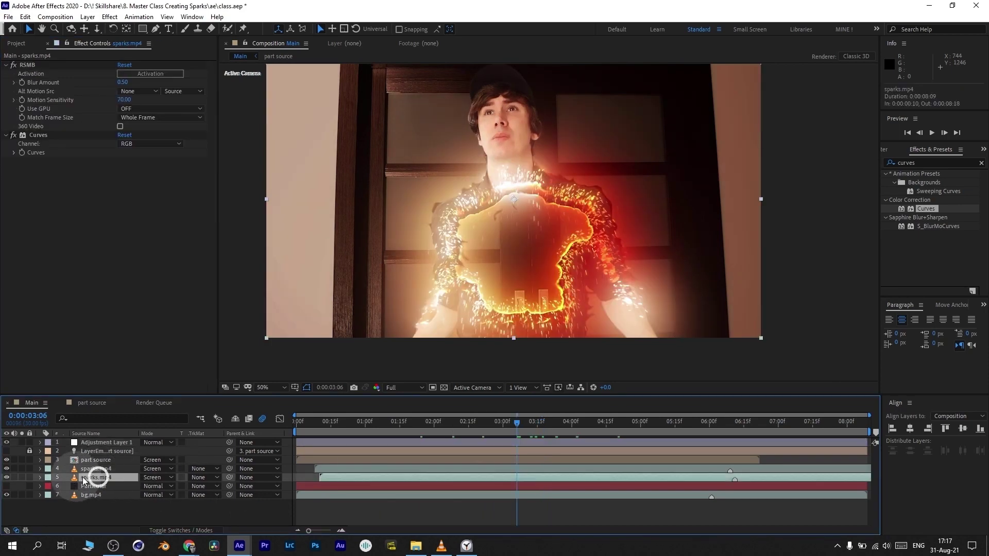
{"action": "key", "text": "ctrl+d"}
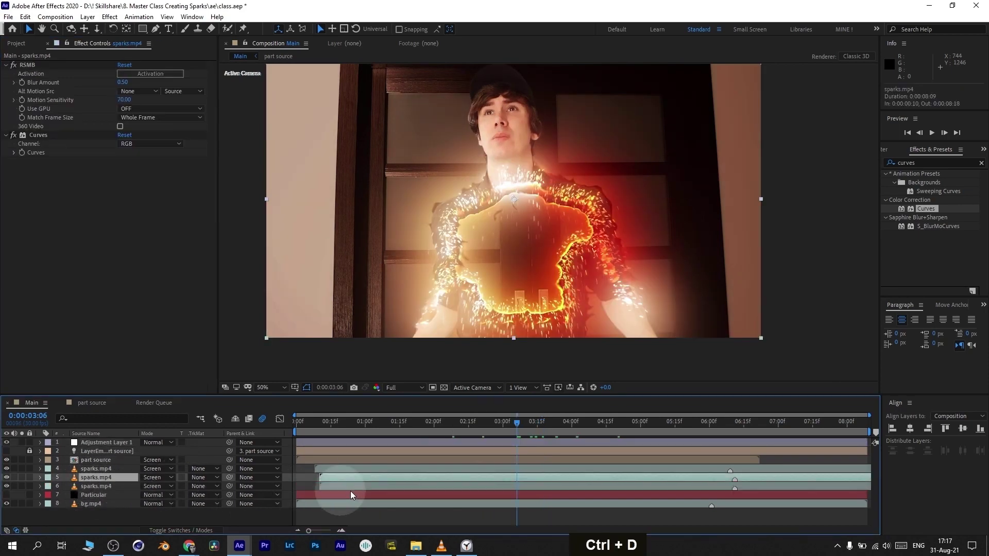
{"action": "left_click_drag", "start_coordinate": [372, 486], "coordinate": [412, 489]}
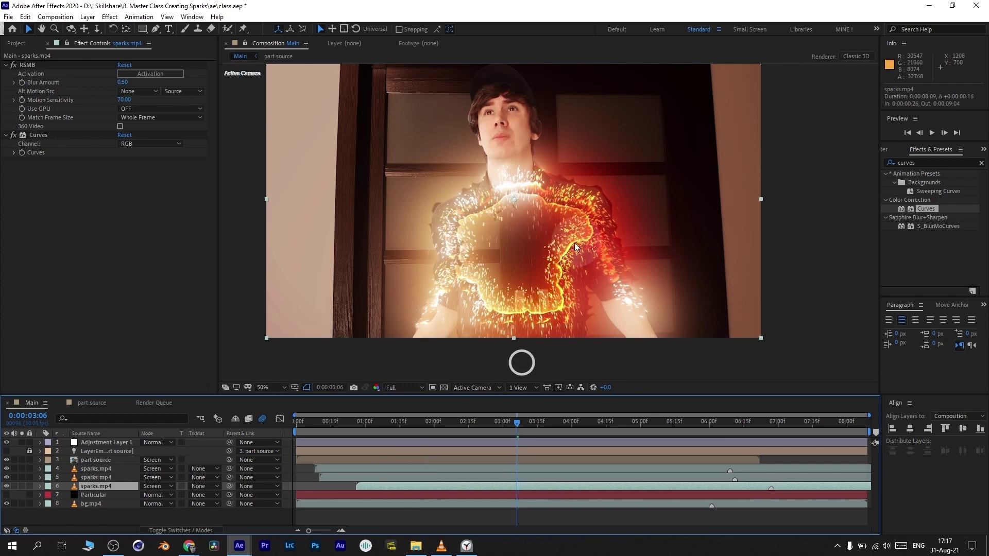
{"action": "left_click", "coordinate": [441, 546]}
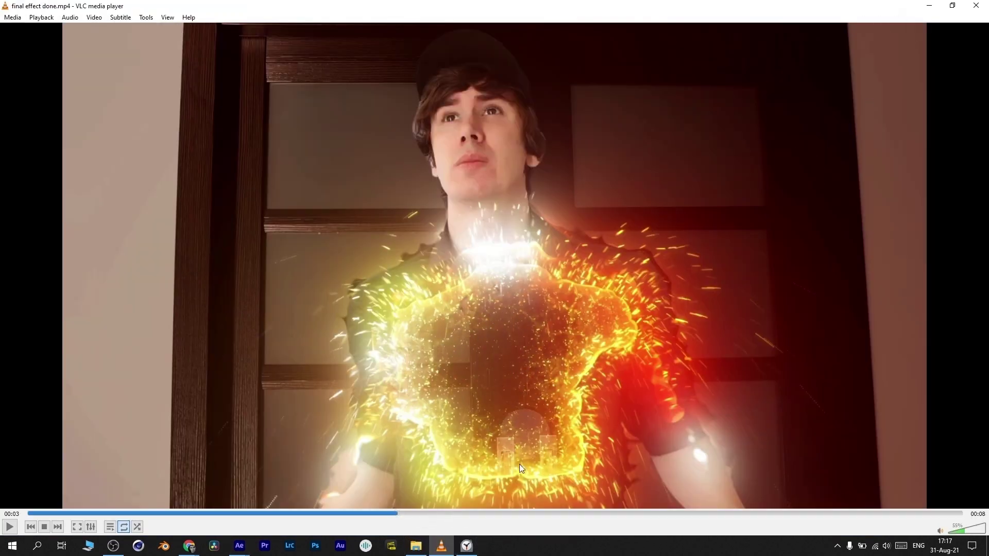
- Scrub forward through final effect done.mp4 to where the torso is fully ablaze in sparks
{"action": "left_click_drag", "start_coordinate": [397, 514], "coordinate": [476, 513]}
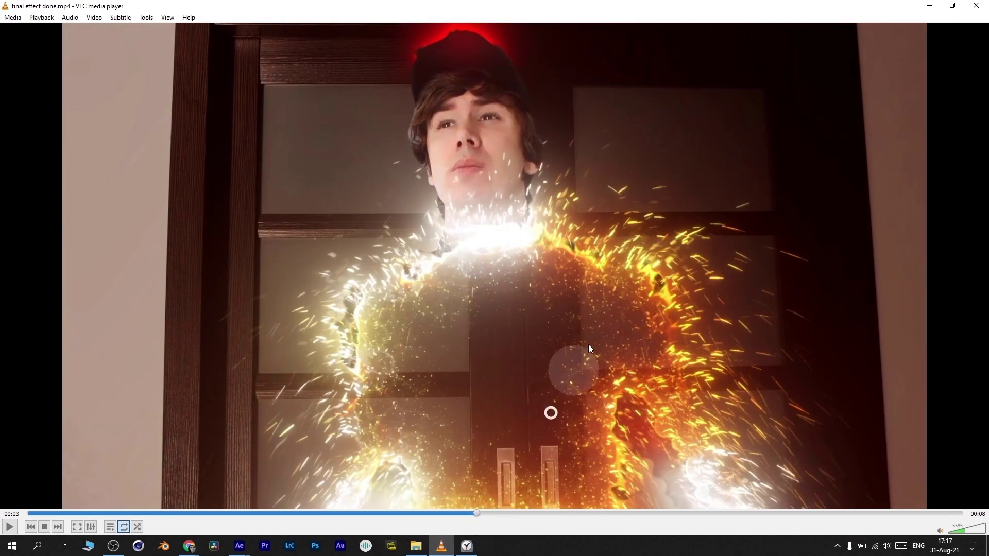
{"action": "key", "text": "alt+Tab"}
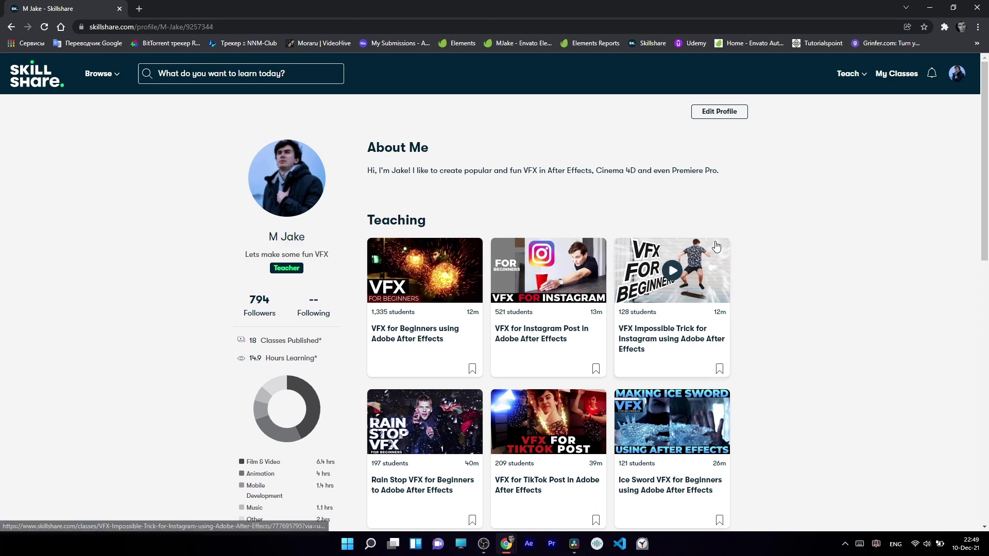
- Load every class card with SEE MORE, showing the Doctor Strange, Morbius and Ant-Man classes
{"action": "scroll", "coordinate": [754, 240], "scroll_direction": "down", "scroll_amount": 4}
{"action": "left_click", "coordinate": [576, 337]}
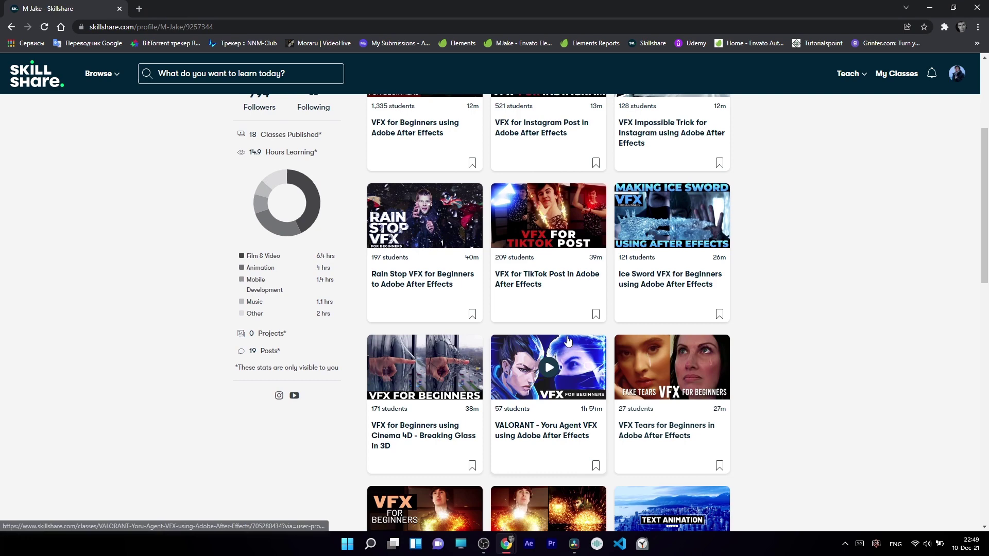
{"action": "scroll", "coordinate": [781, 313], "scroll_direction": "down", "scroll_amount": 4}
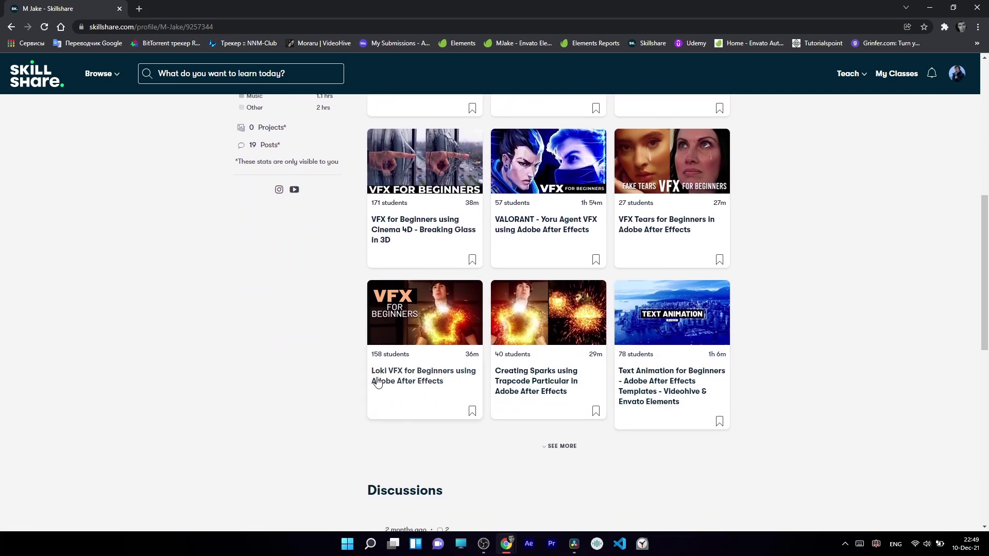
{"action": "mouse_move", "coordinate": [422, 325]}
{"action": "mouse_move", "coordinate": [542, 335]}
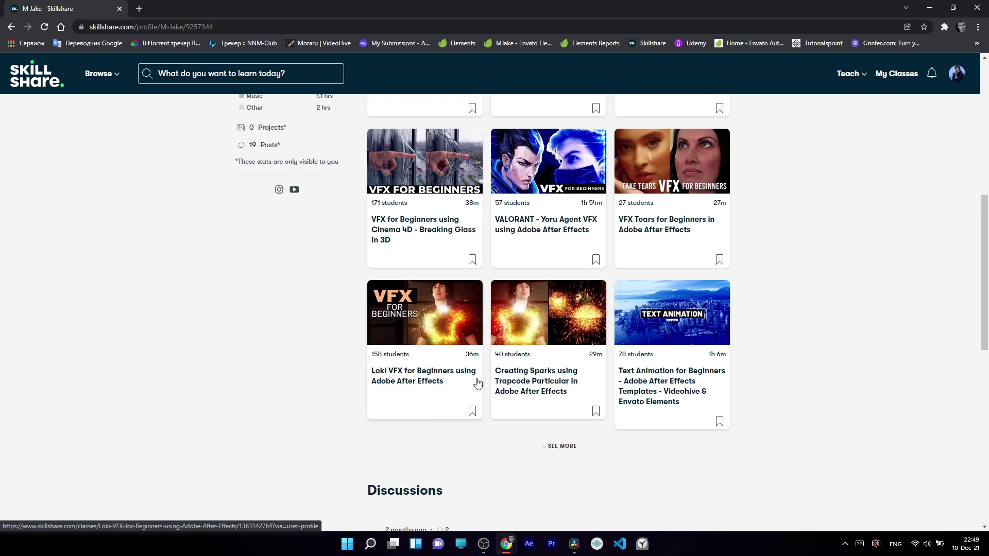
{"action": "left_click", "coordinate": [558, 447]}
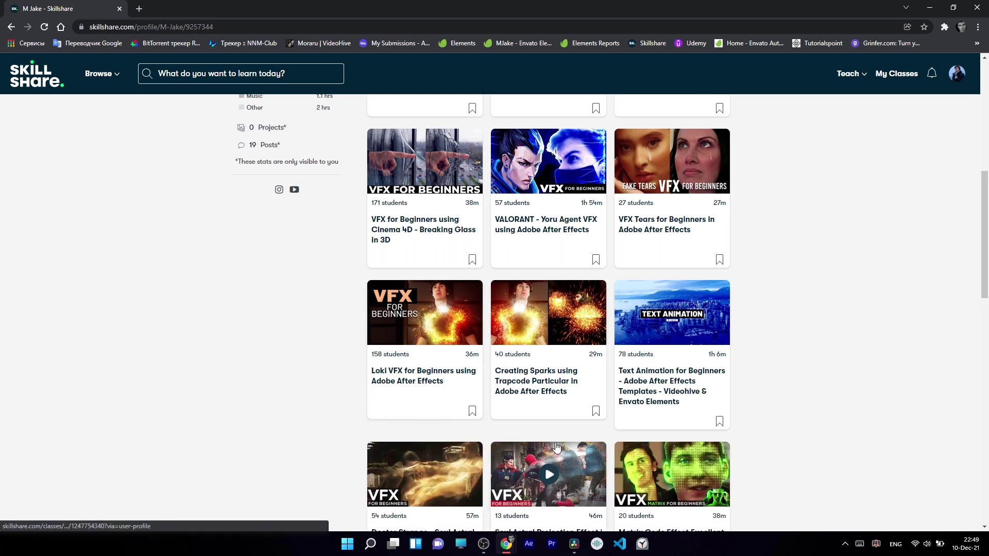
{"action": "scroll", "coordinate": [556, 448], "scroll_direction": "down", "scroll_amount": 4}
{"action": "scroll", "coordinate": [556, 447], "scroll_direction": "down", "scroll_amount": 1}
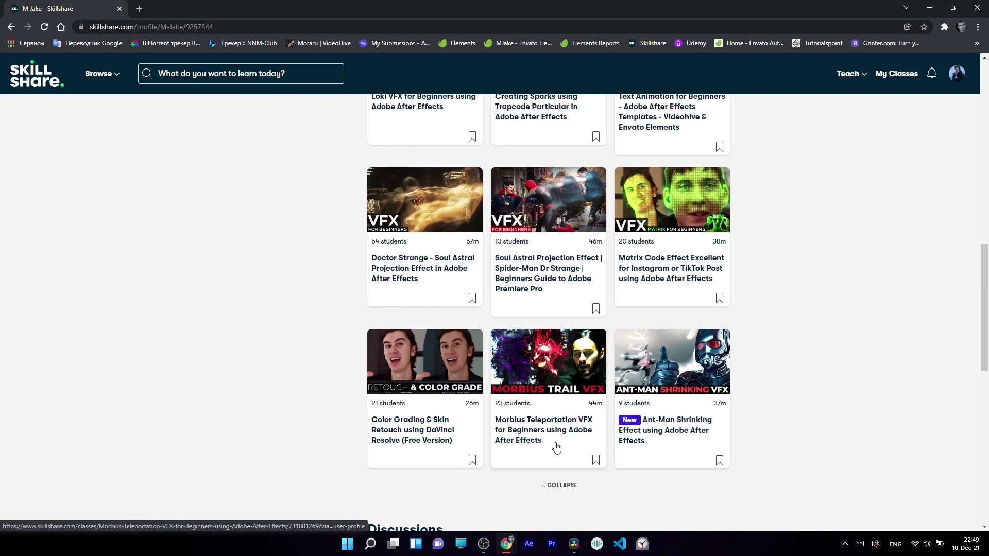
{"action": "scroll", "coordinate": [556, 447], "scroll_direction": "up", "scroll_amount": 2}
{"action": "scroll", "coordinate": [556, 447], "scroll_direction": "up", "scroll_amount": 6}
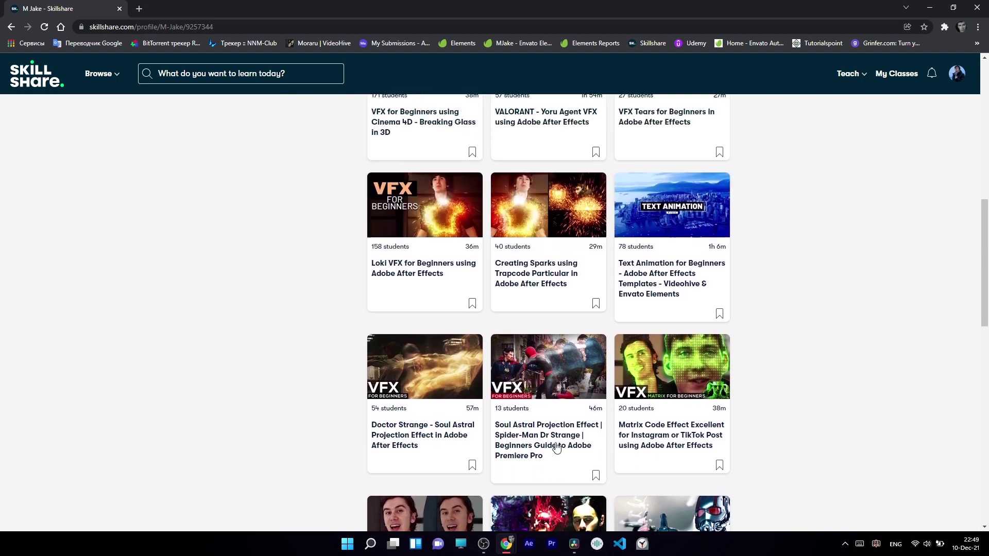
{"action": "scroll", "coordinate": [556, 447], "scroll_direction": "up", "scroll_amount": 5}
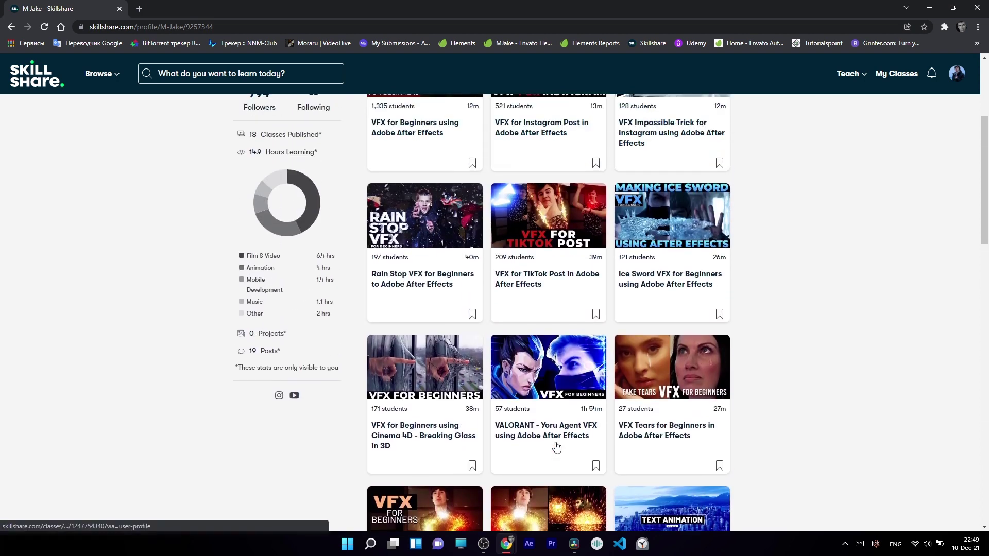